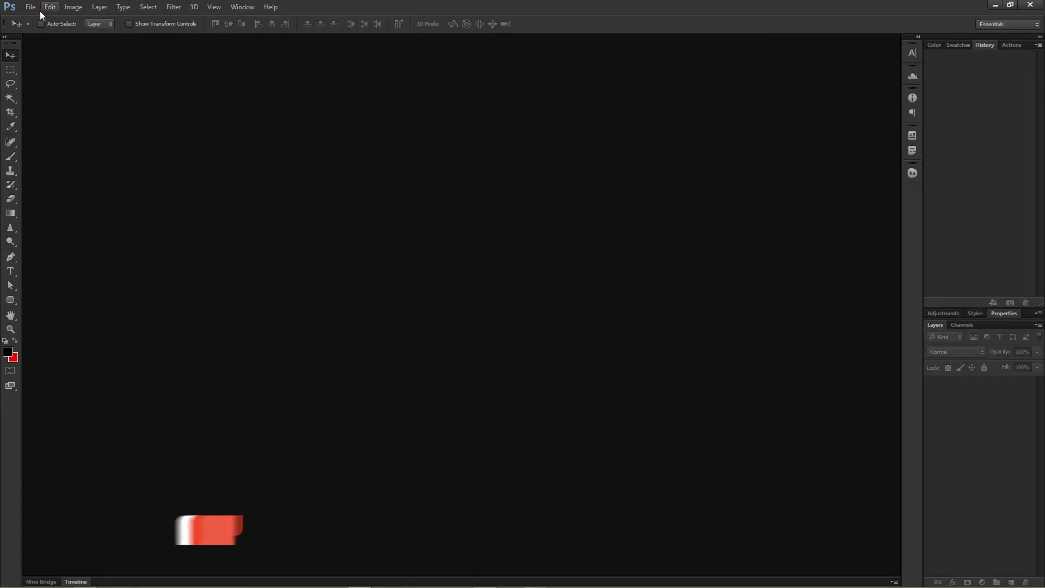
Open the File menu in the empty Photoshop workspace to begin a new document.
click(31, 10)
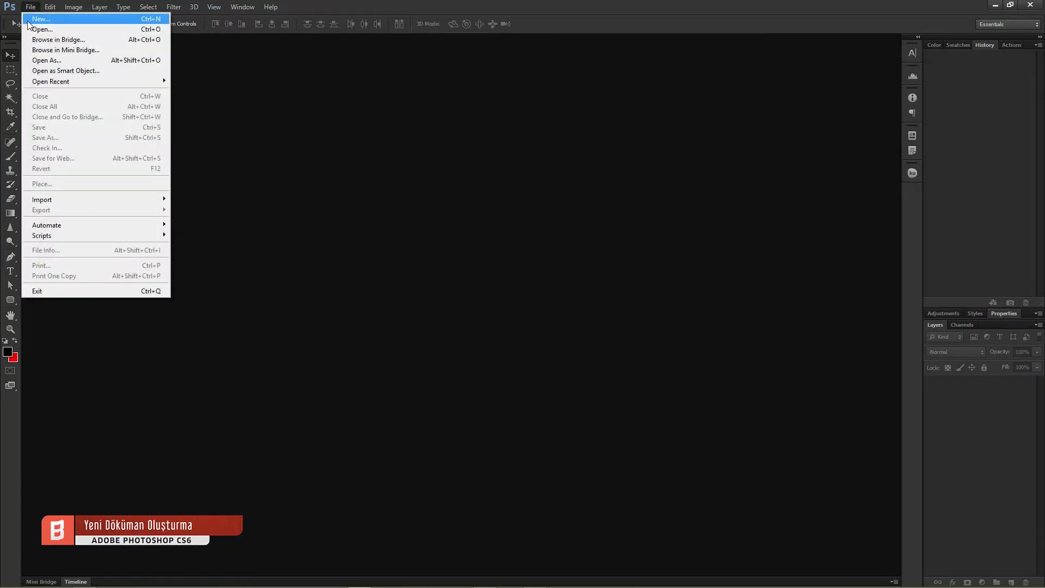
Start a new document, replacing the default name with the studio name.
click(39, 18)
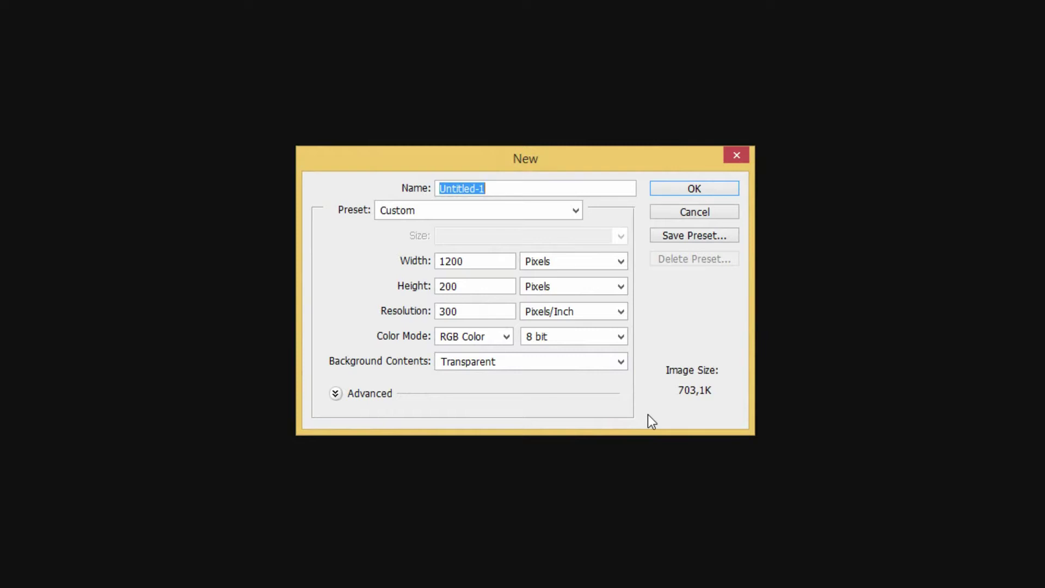
drag(497, 191, 363, 190)
text(Bulut Mas)
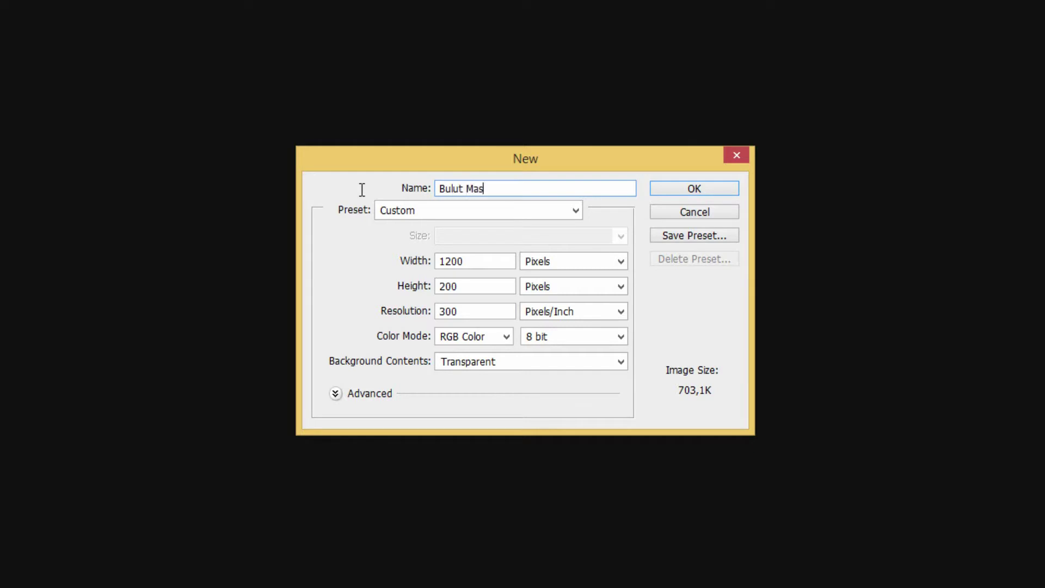
text(har)
click(423, 205)
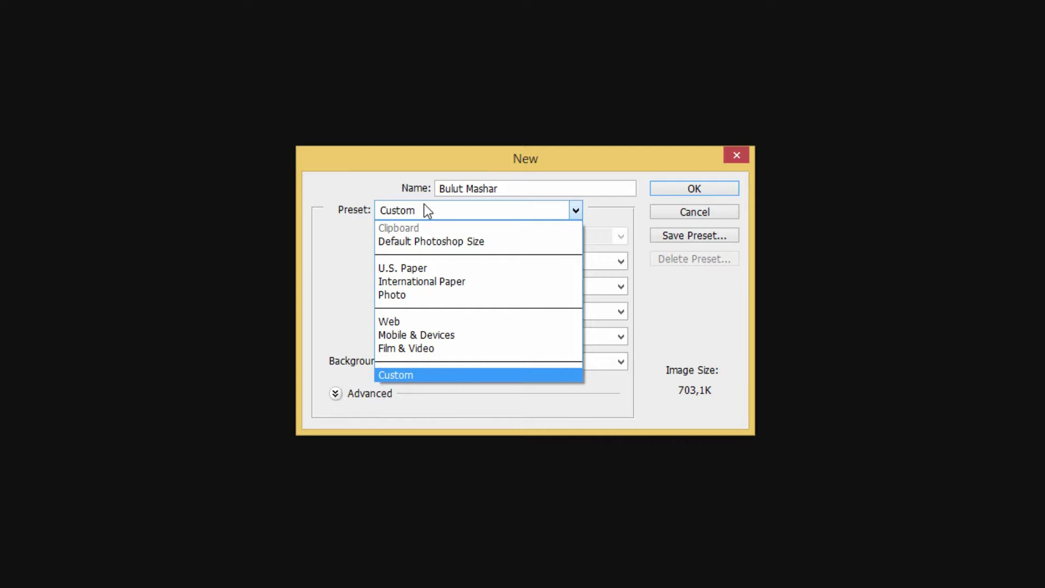
Switch the new document's preset to Default Photoshop Size.
click(511, 251)
key(Down)
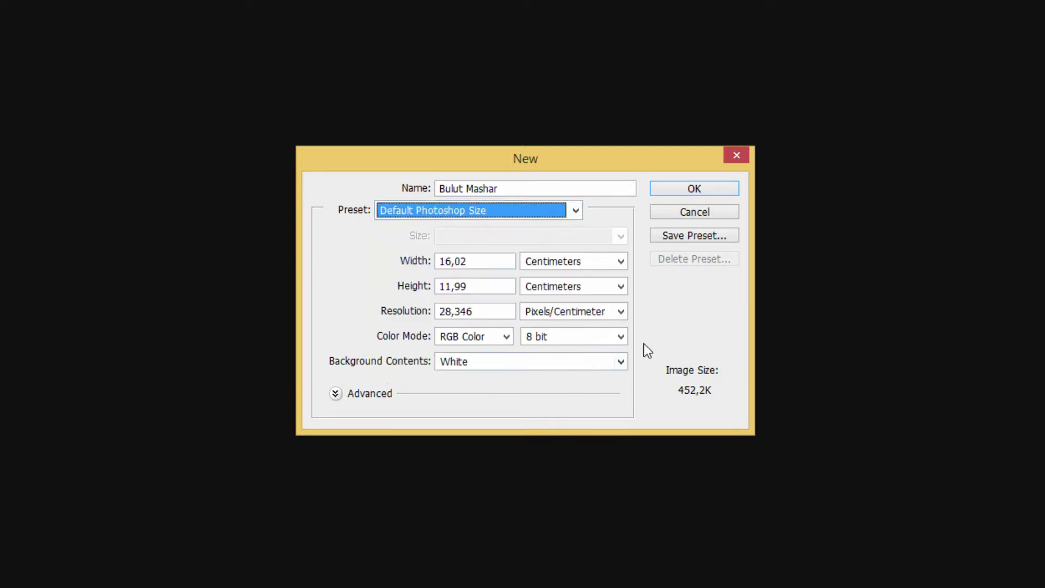
key(shift+Tab)
key(Tab)
Inspect width 16,02, height 11,99 and resolution 28,346, keeping Default Photoshop Size.
double_click(474, 260)
drag(490, 287, 411, 282)
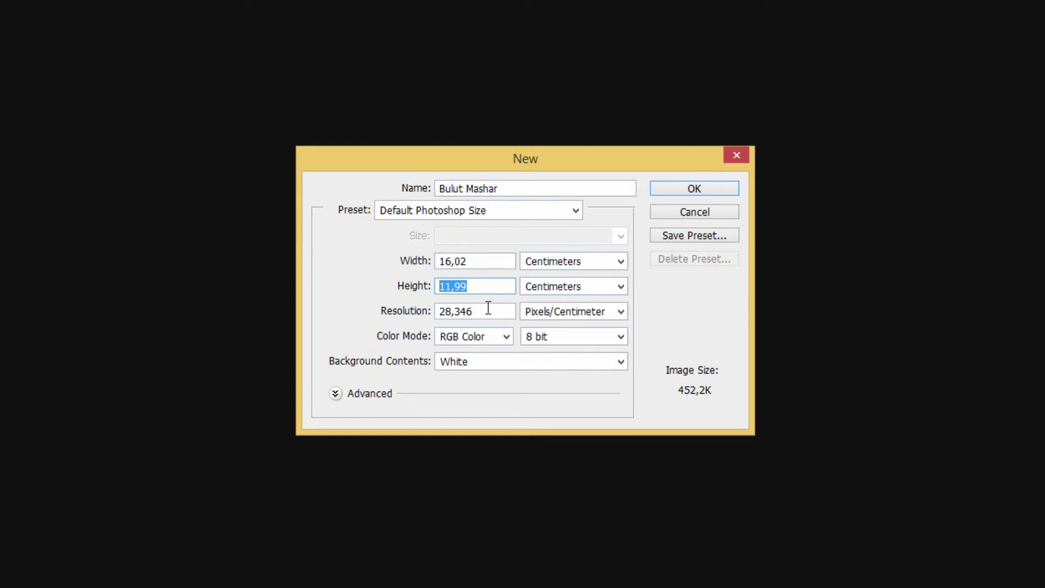
drag(488, 312, 353, 298)
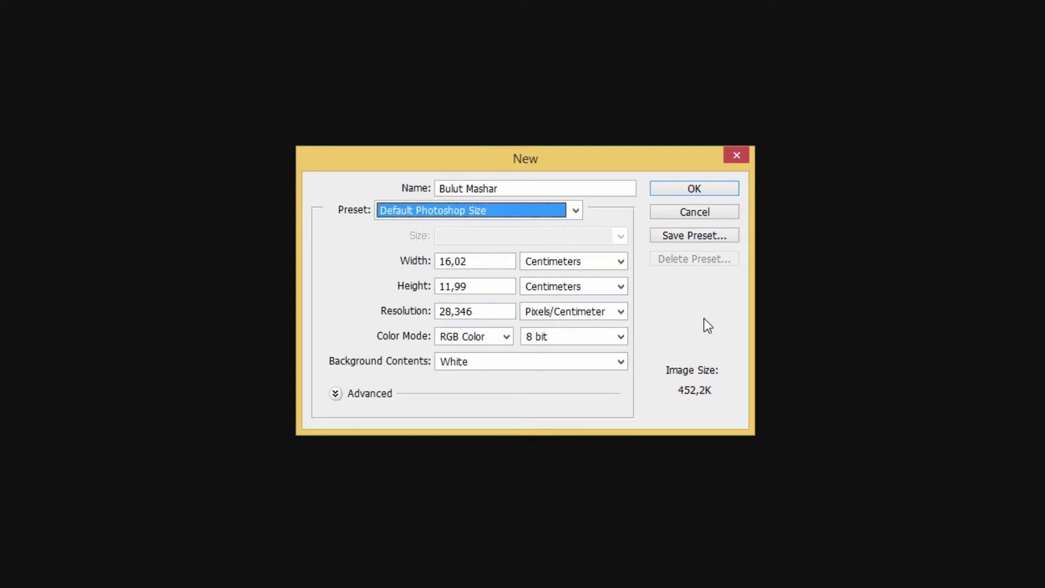
click(473, 210)
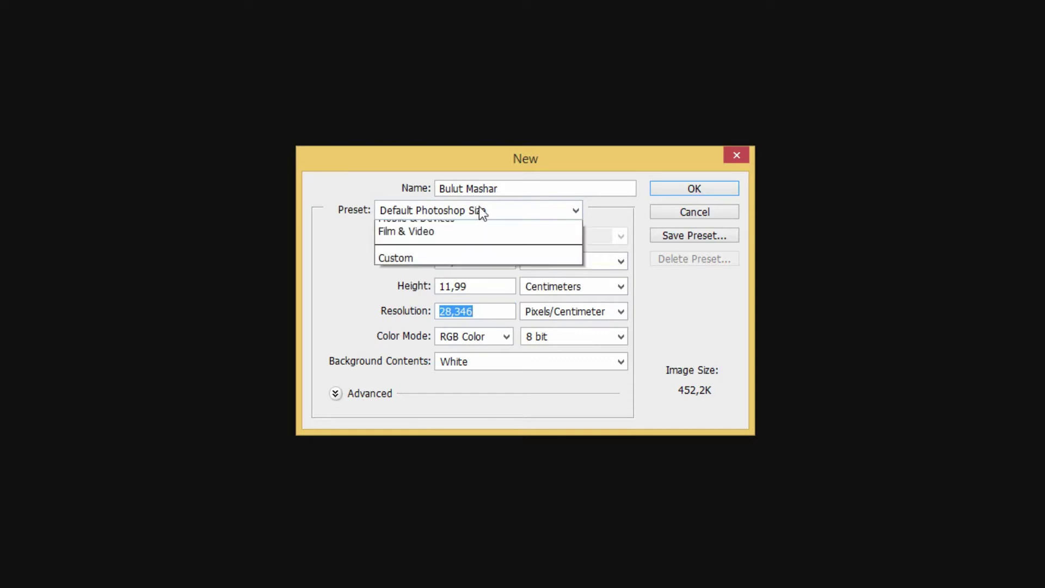
click(710, 302)
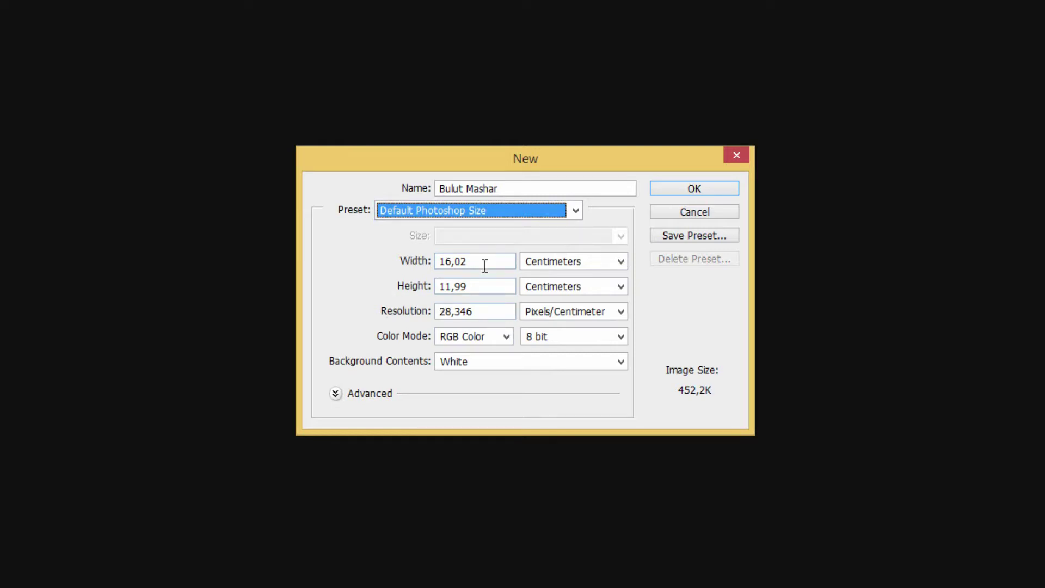
key(alt+Down)
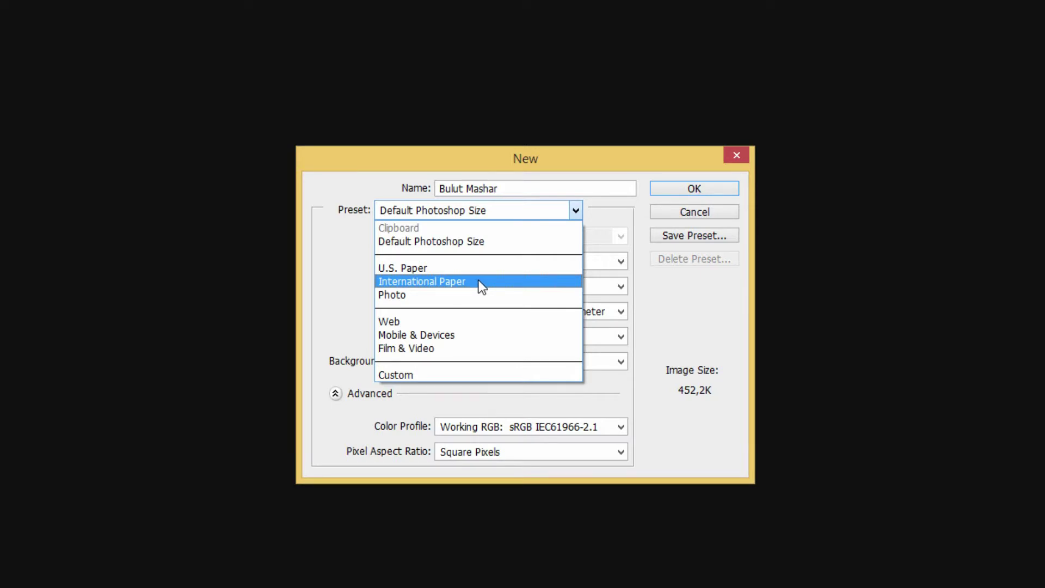
Preview International Paper's A sizes, then pick the Photo preset (5 × 7 in, 300 ppi).
click(482, 282)
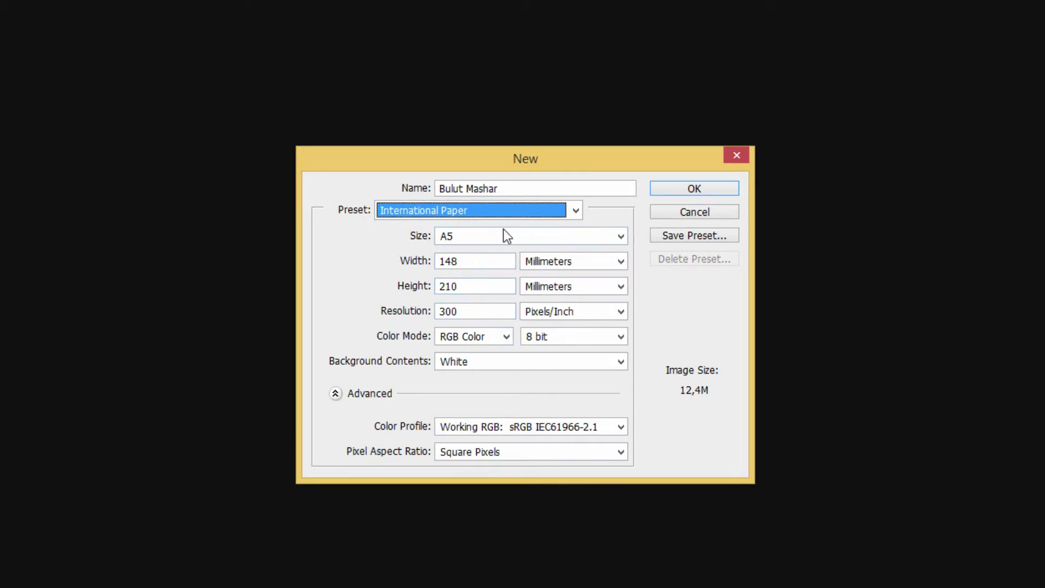
key(Tab)
key(Tab)
key(Tab)
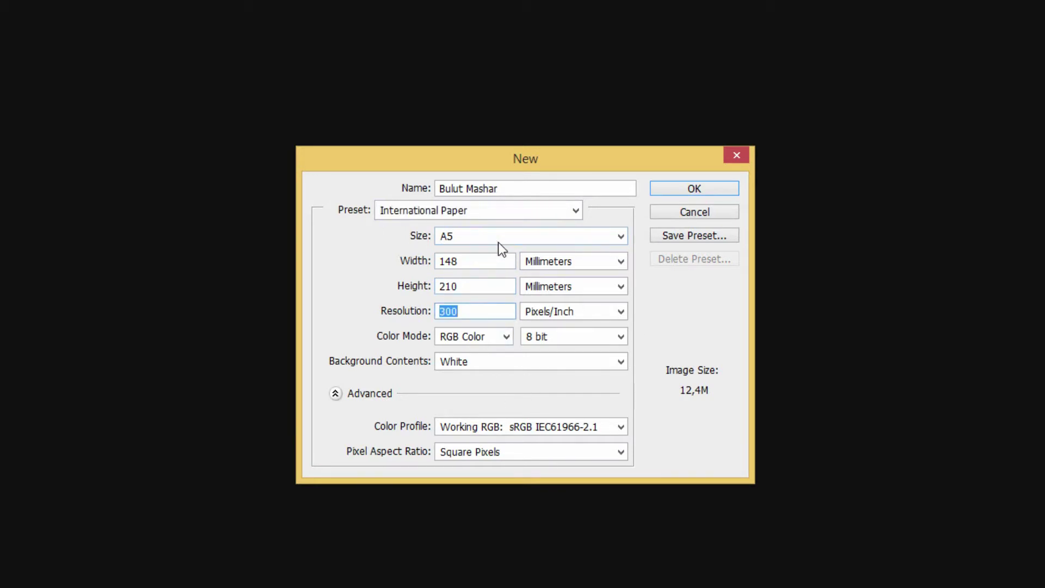
click(499, 241)
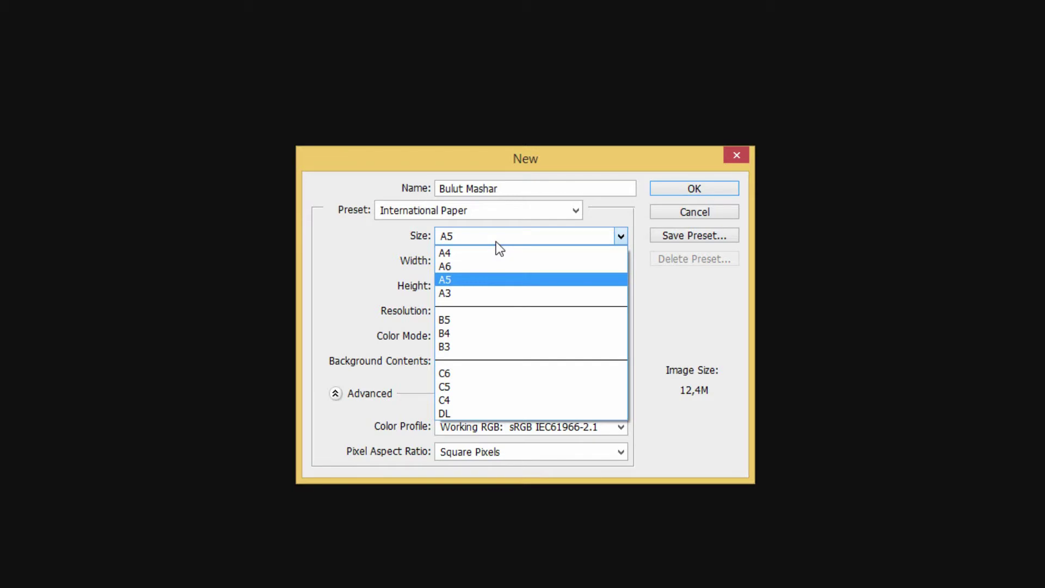
click(496, 242)
click(463, 211)
click(446, 295)
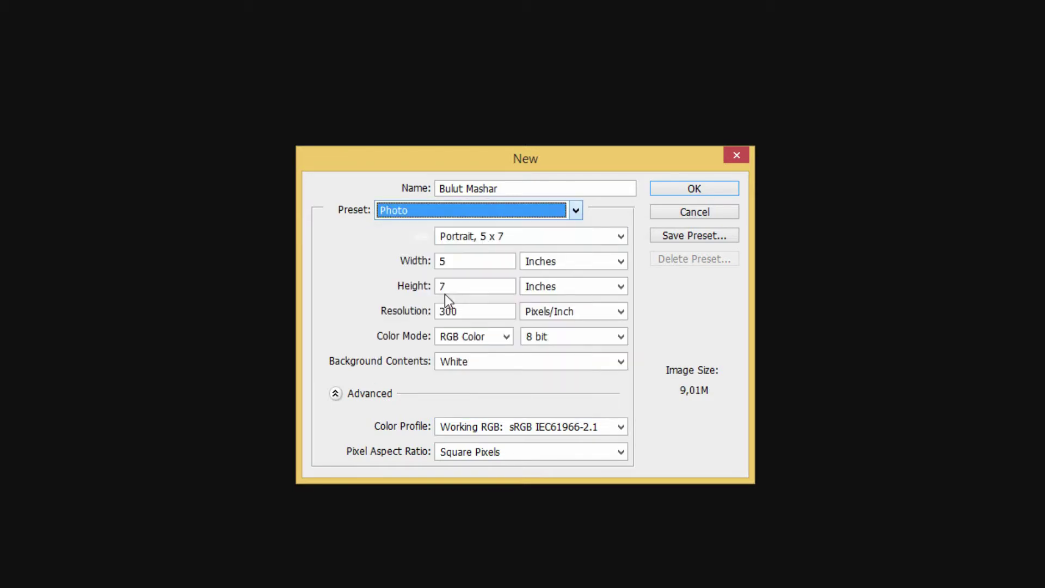
Review the Photo size list, keeping Portrait 5 x 7, and reopen the preset list.
click(546, 240)
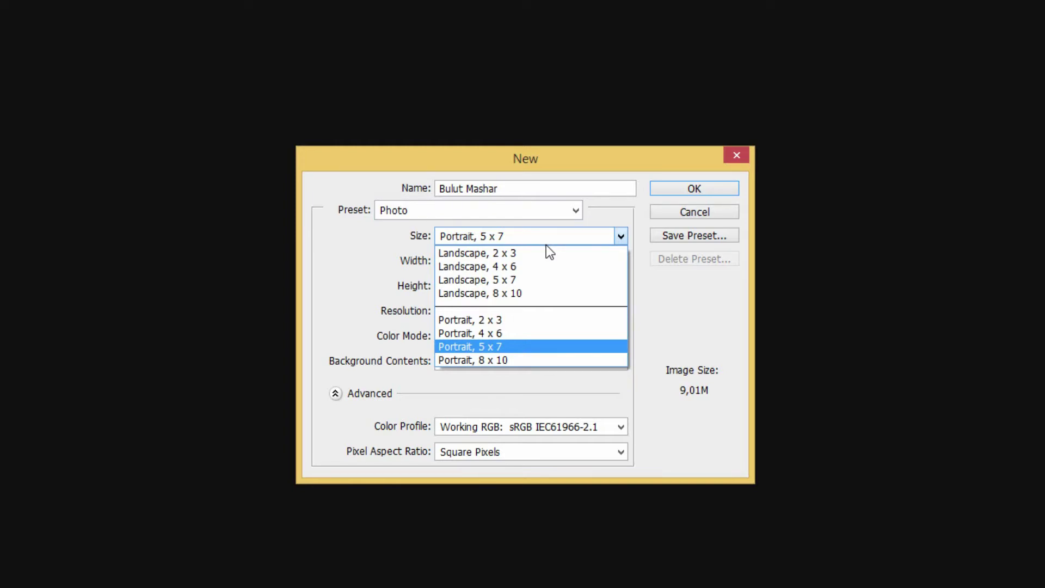
click(417, 206)
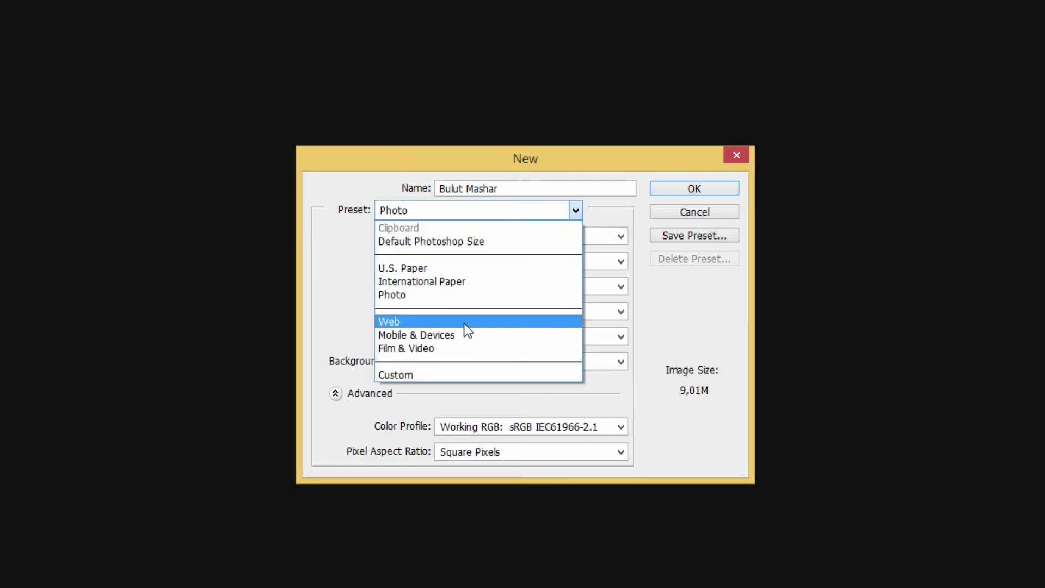
Try the Web preset, keeping its 1600 x 1200 page size.
click(464, 322)
click(539, 237)
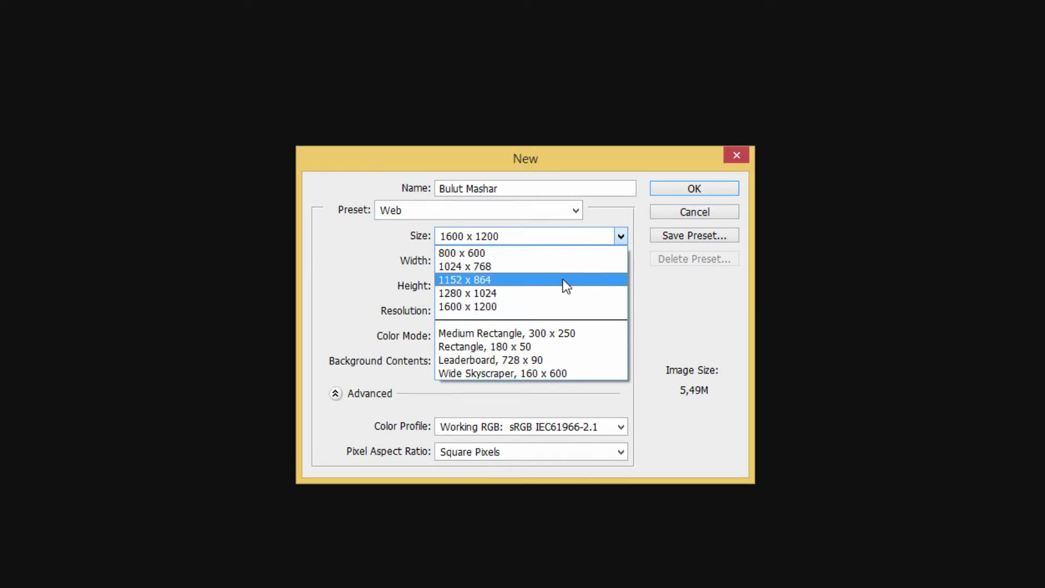
click(484, 209)
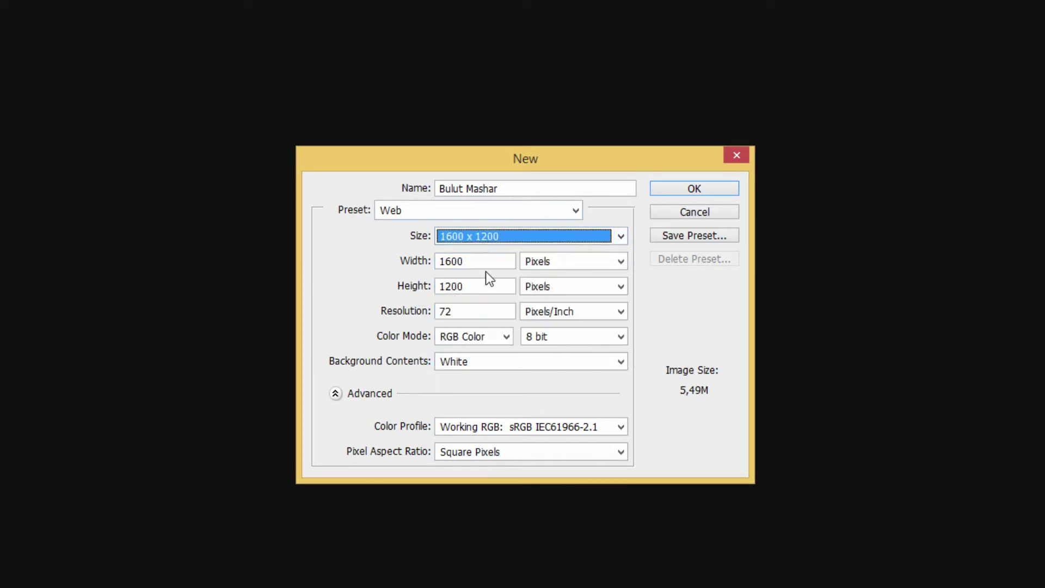
Try Mobile & Devices at 640 x 480, then settle on the Film & Video preset.
click(443, 213)
click(459, 336)
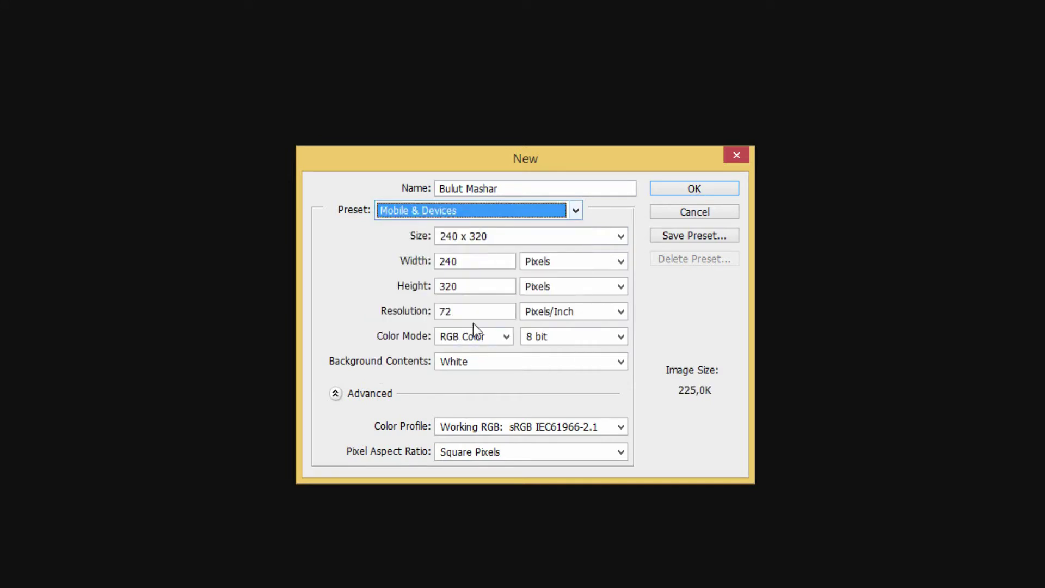
click(541, 235)
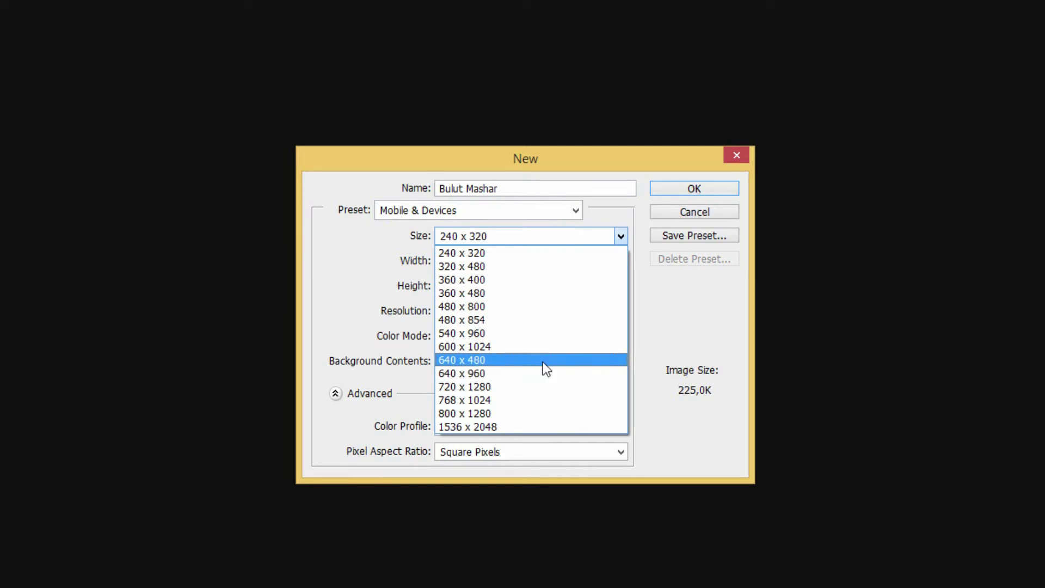
click(556, 360)
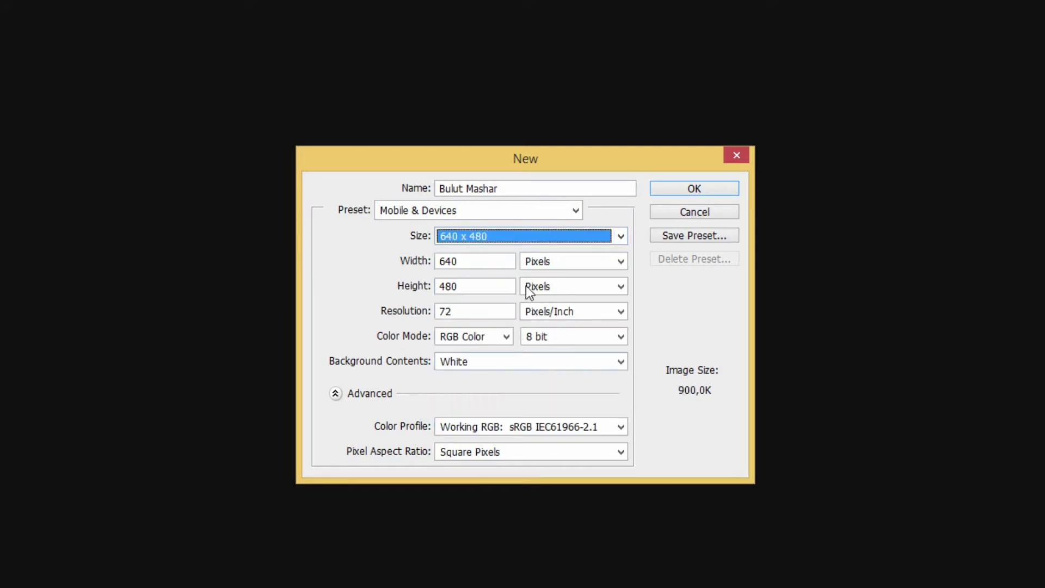
click(507, 207)
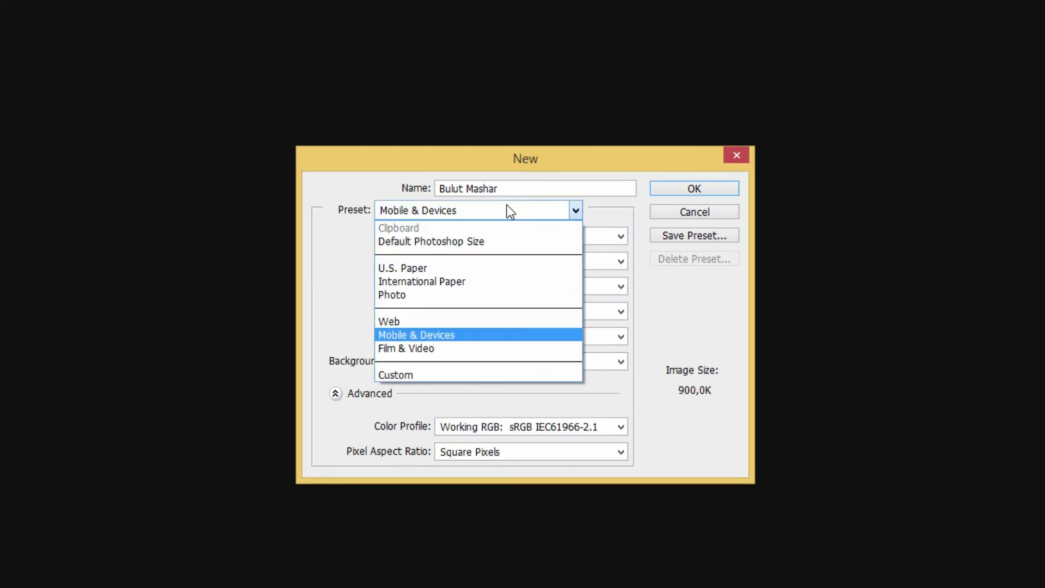
click(485, 351)
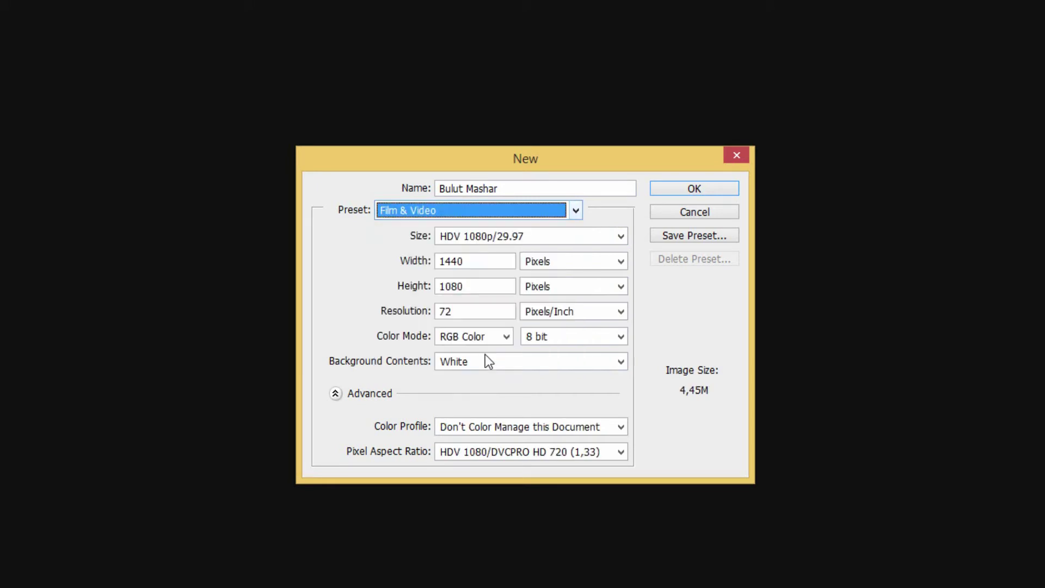
Review the video frame sizes, keep HDV 1080p/29.97, and reopen the preset list.
click(542, 244)
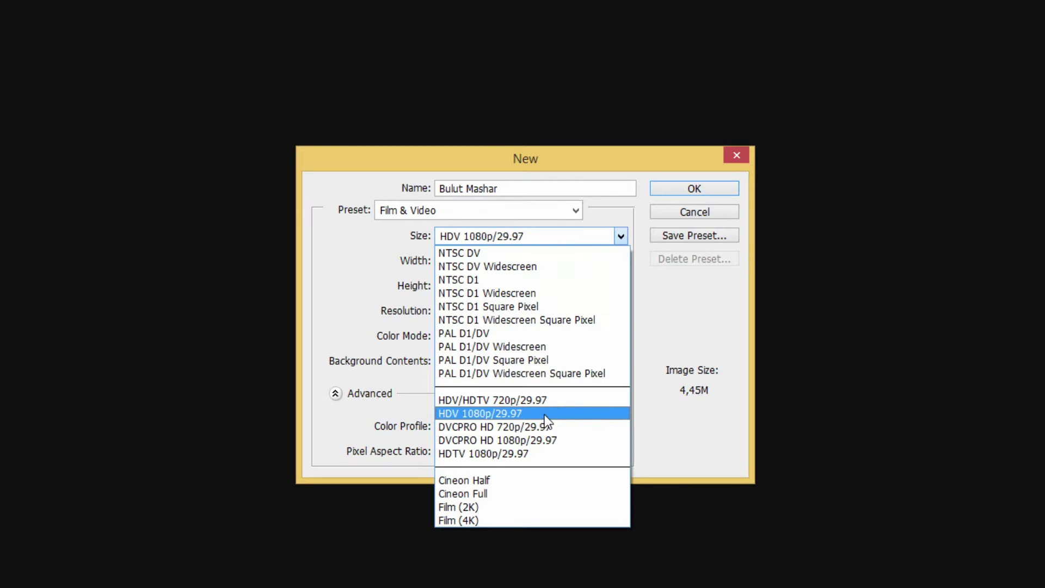
click(686, 343)
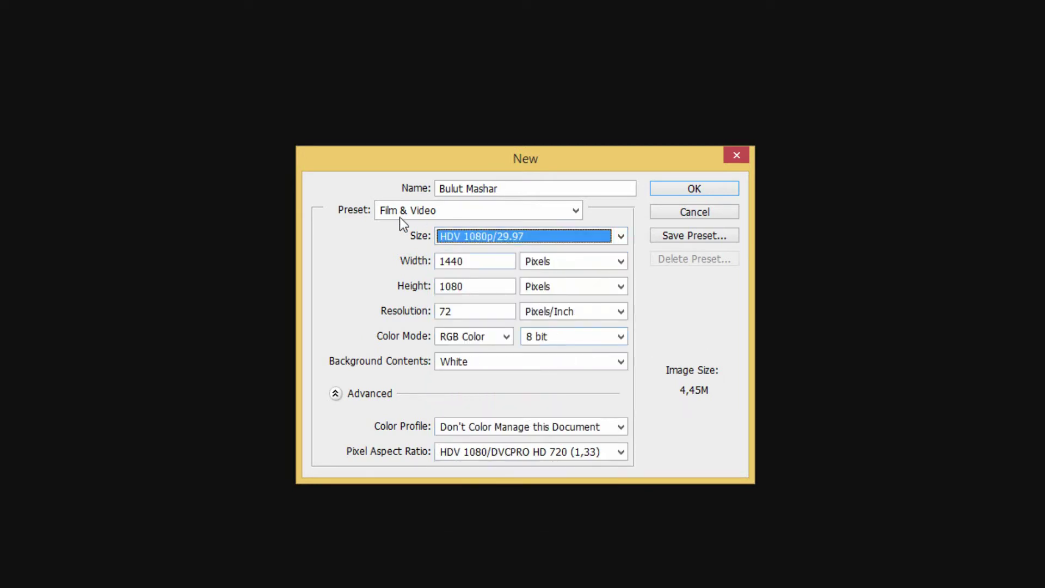
click(472, 212)
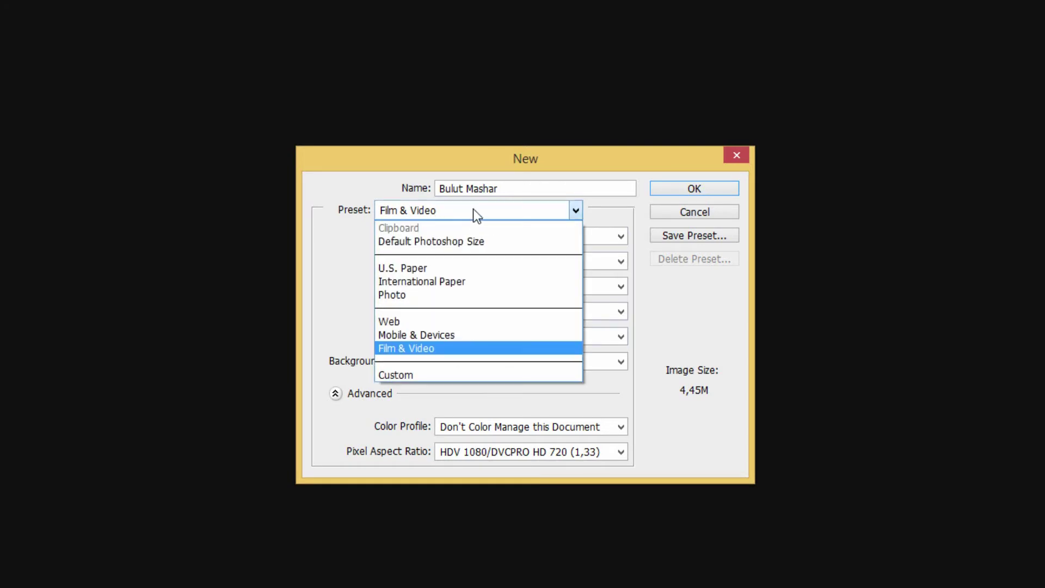
click(329, 219)
click(490, 212)
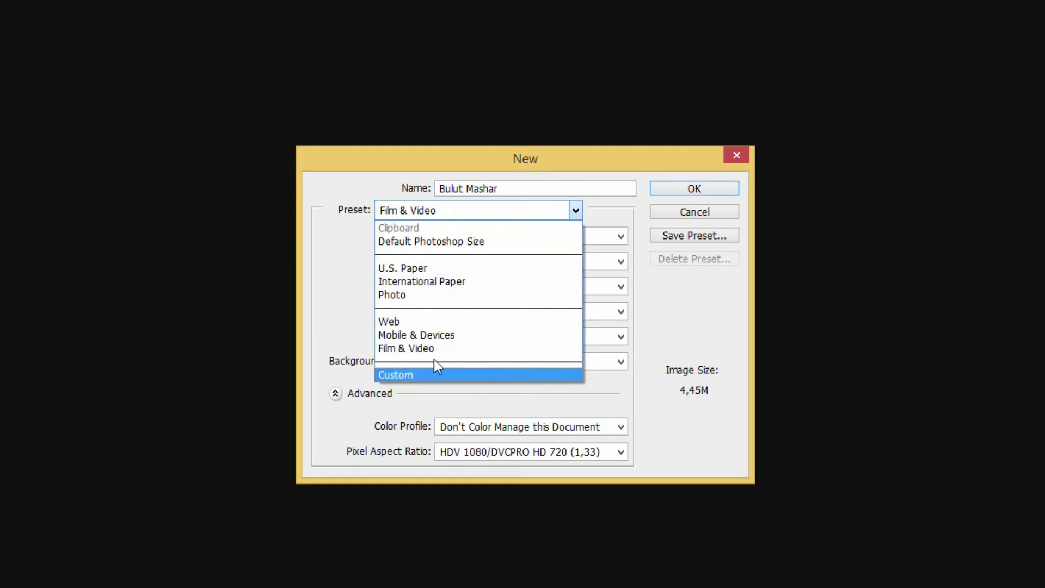
Set a Custom preset of 1200 × 200 pixels at 300 pixels per inch.
click(456, 376)
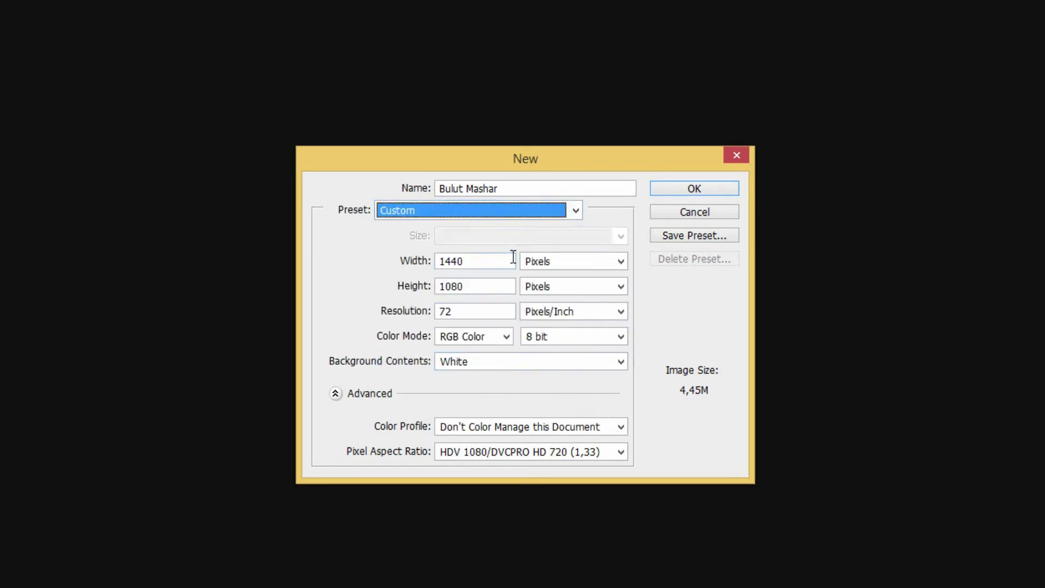
key(Tab)
key(Tab)
key(Tab)
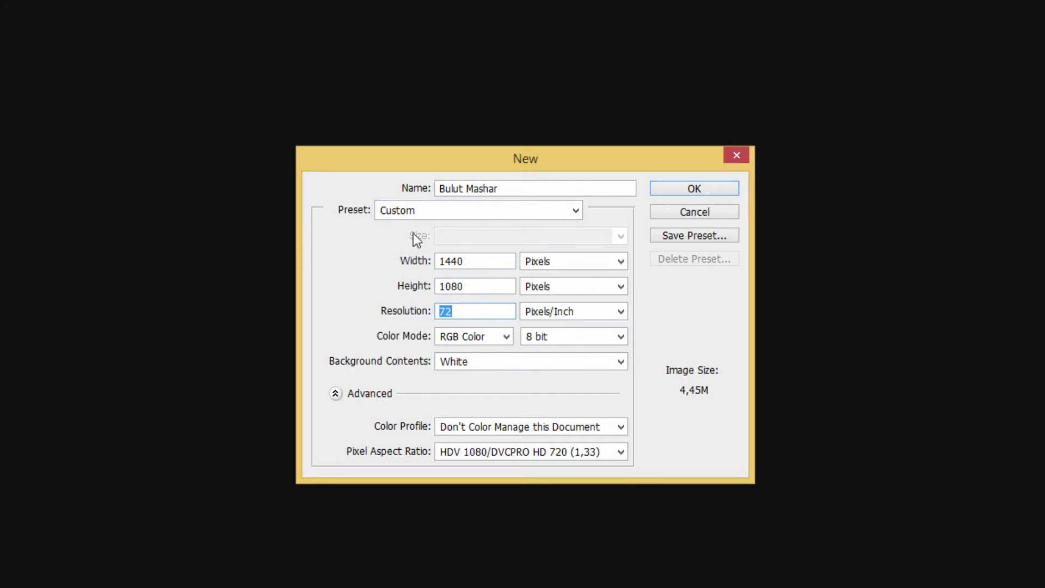
double_click(492, 261)
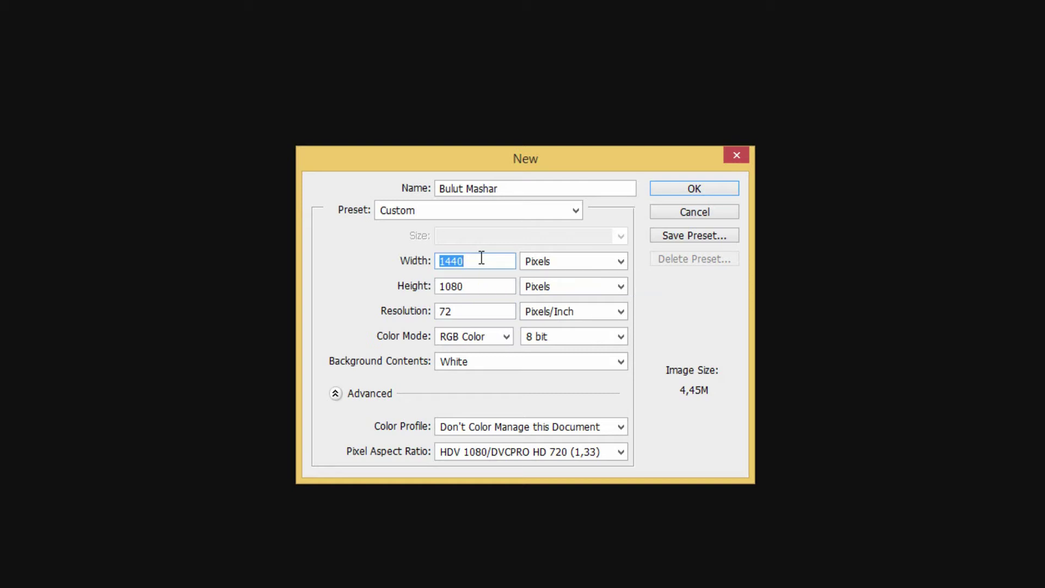
text(1200)
click(577, 262)
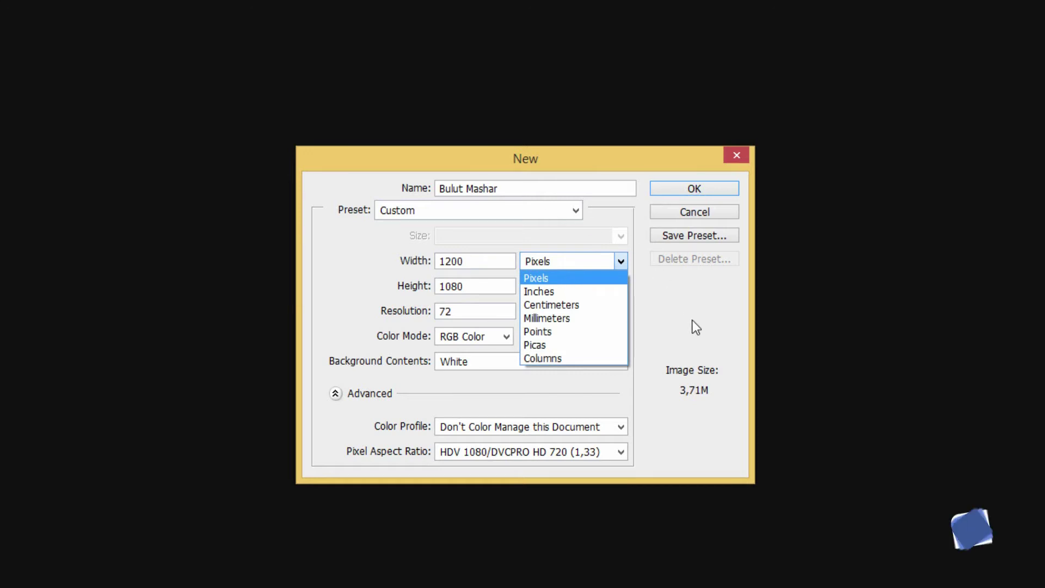
click(489, 286)
double_click(489, 286)
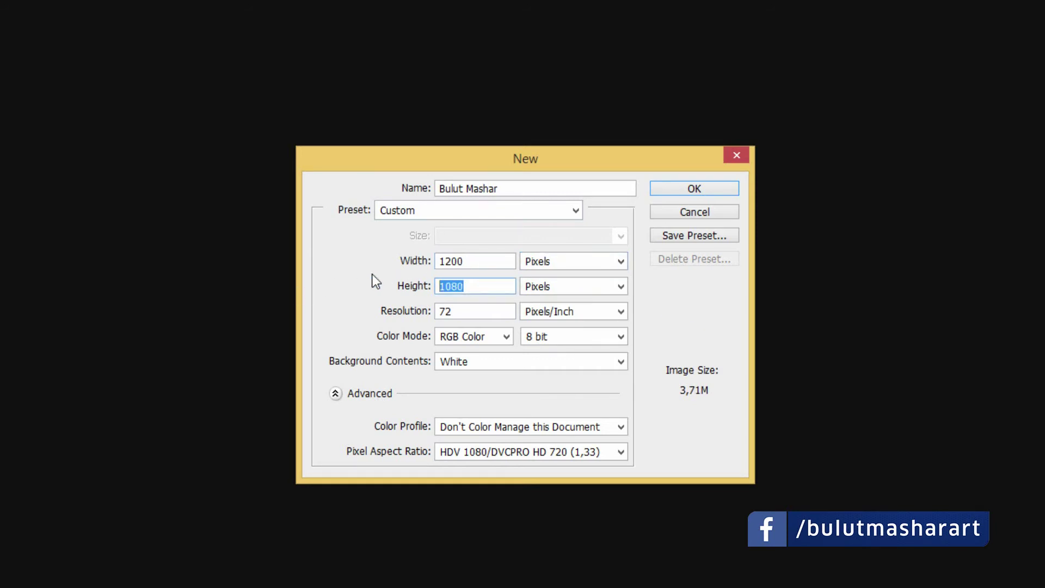
text(200)
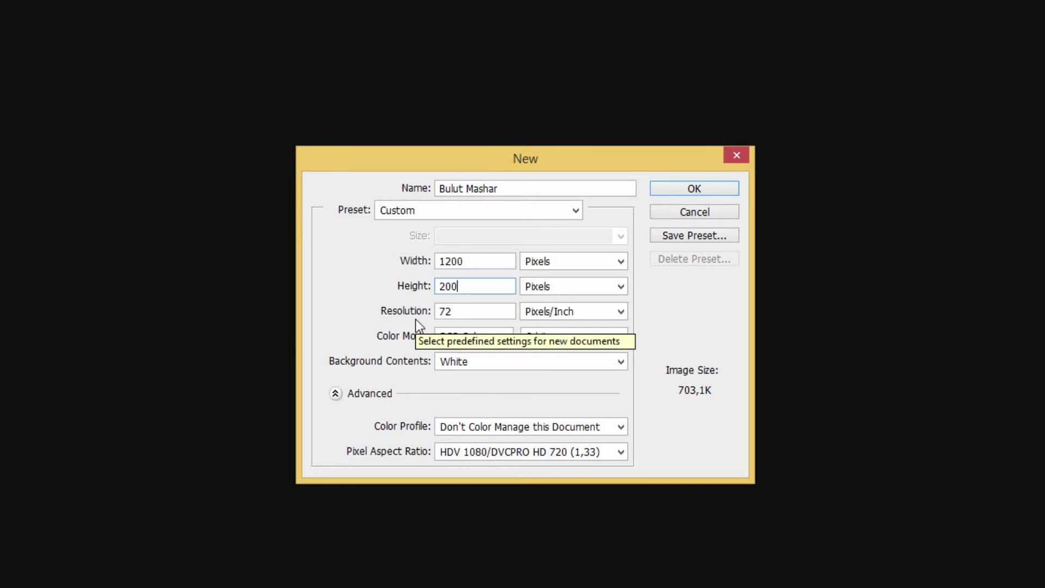
key(Tab)
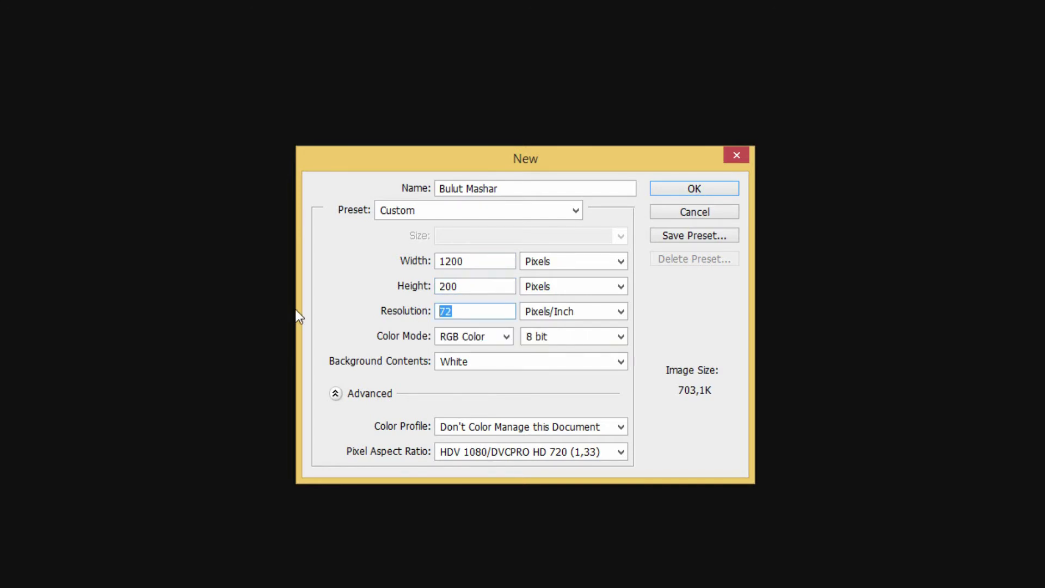
text(300)
click(501, 337)
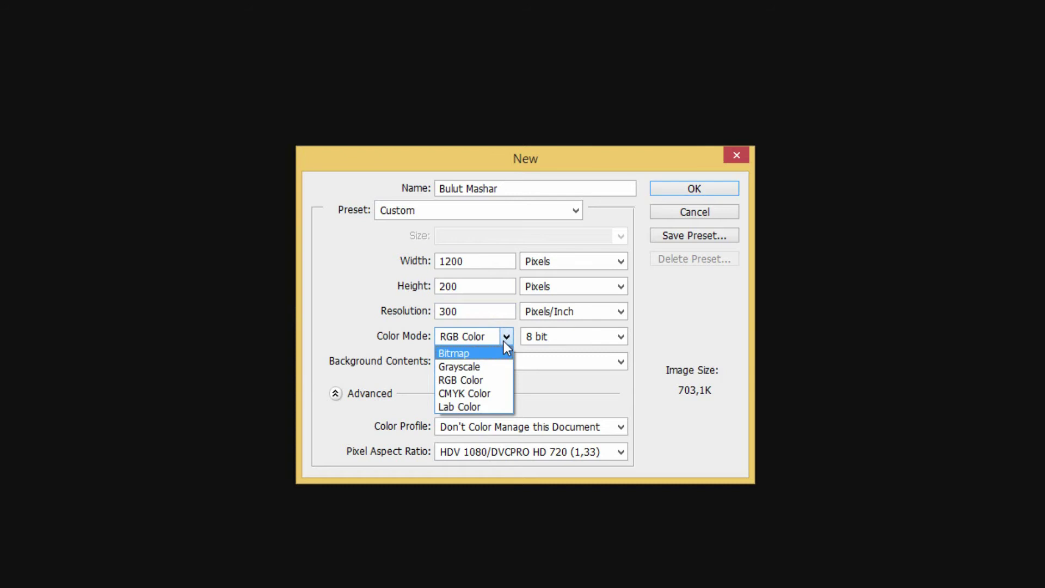
click(687, 344)
click(594, 337)
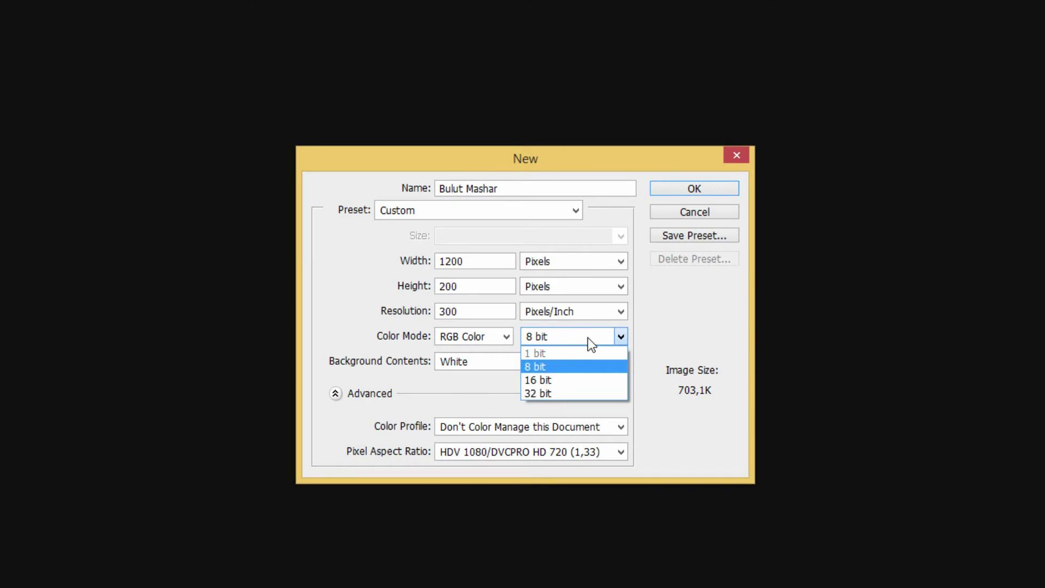
click(561, 367)
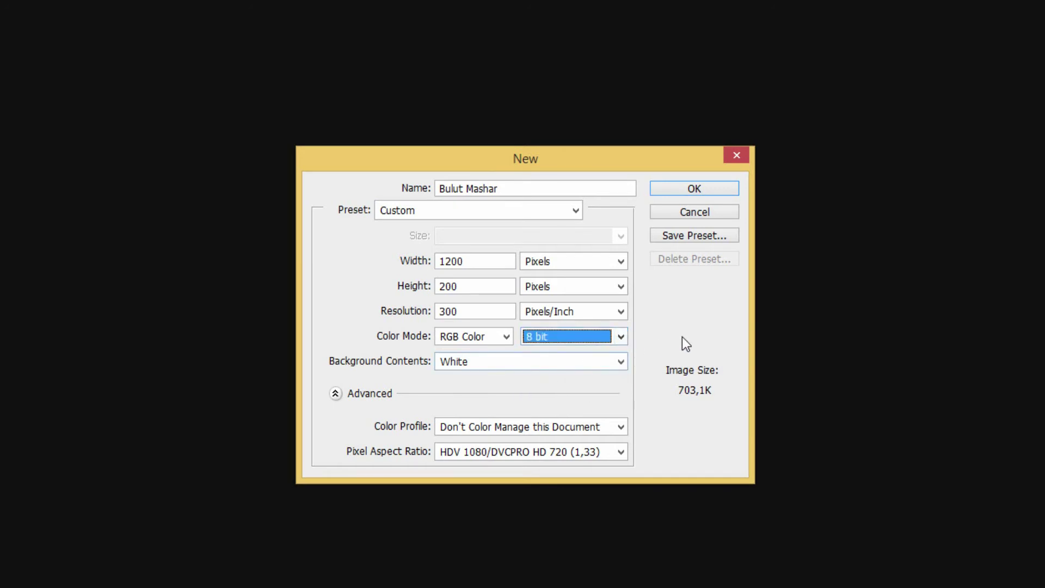
click(444, 313)
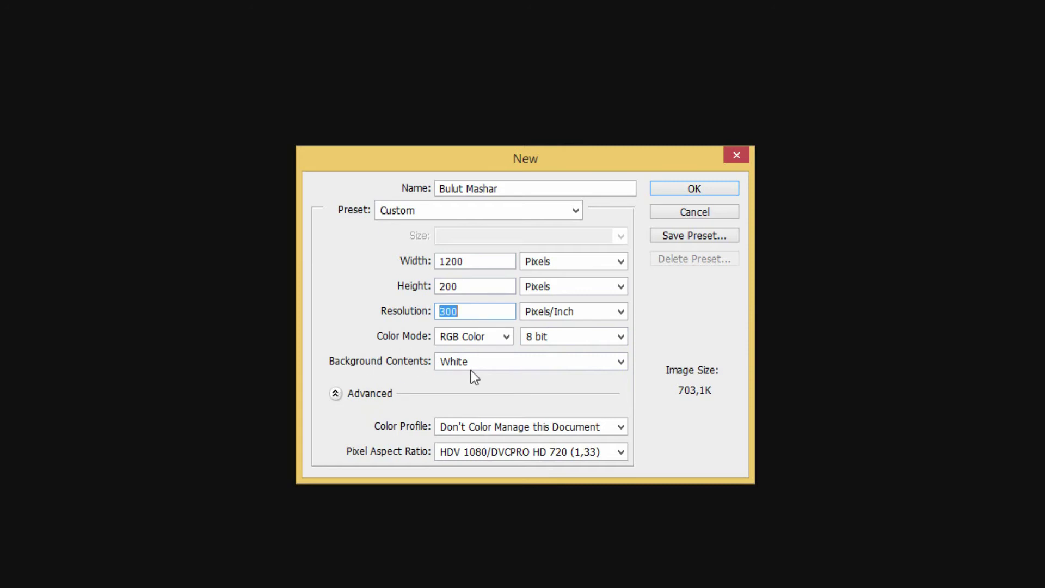
click(439, 366)
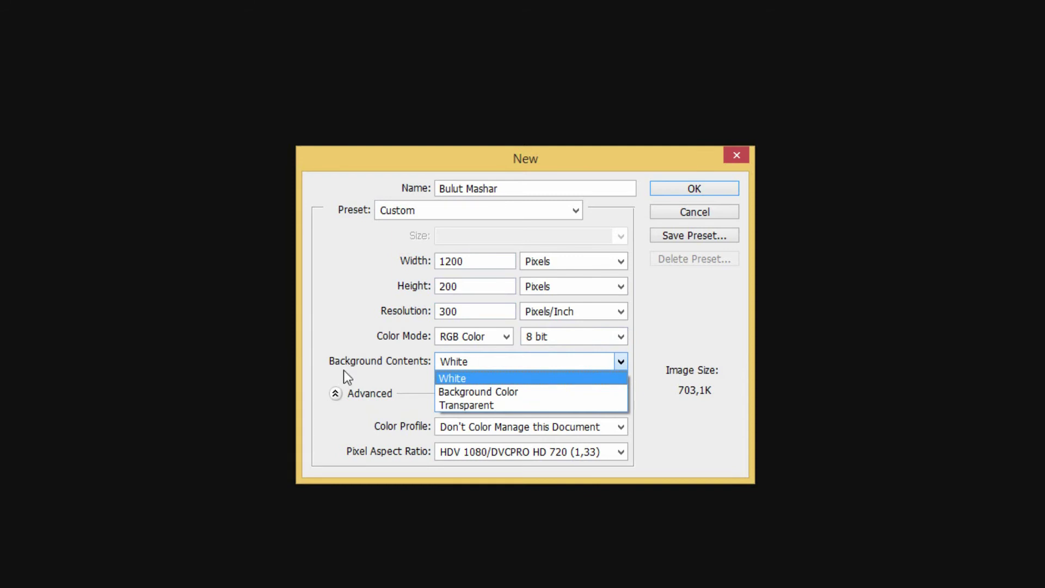
click(519, 360)
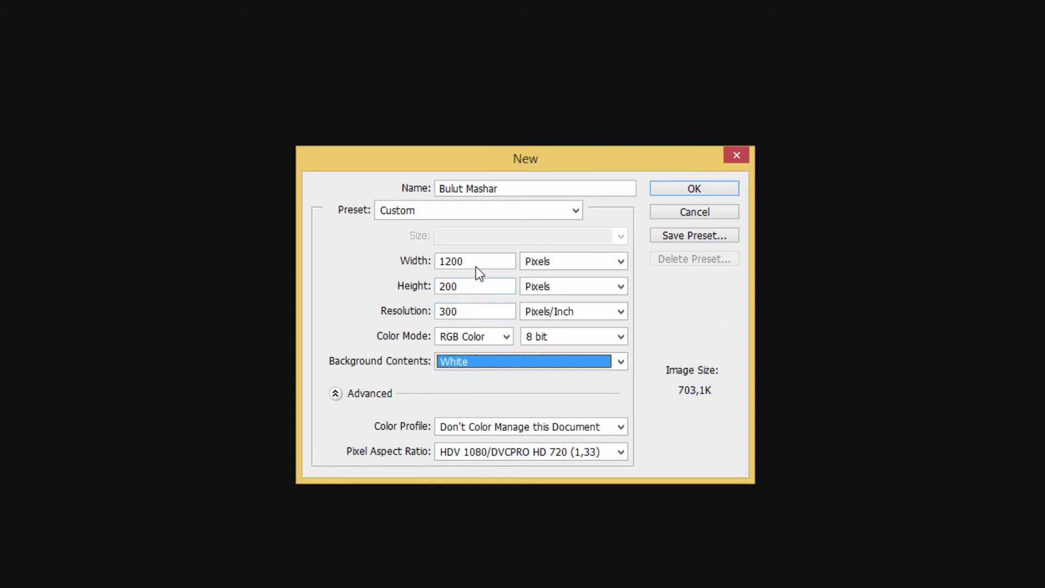
drag(476, 267, 435, 261)
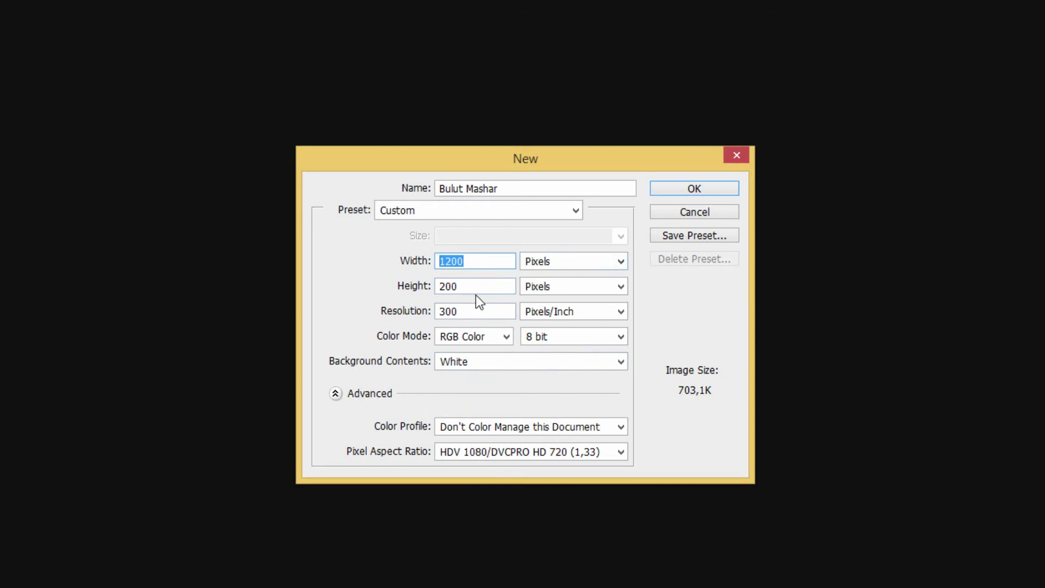
drag(496, 291, 439, 287)
drag(492, 315, 368, 317)
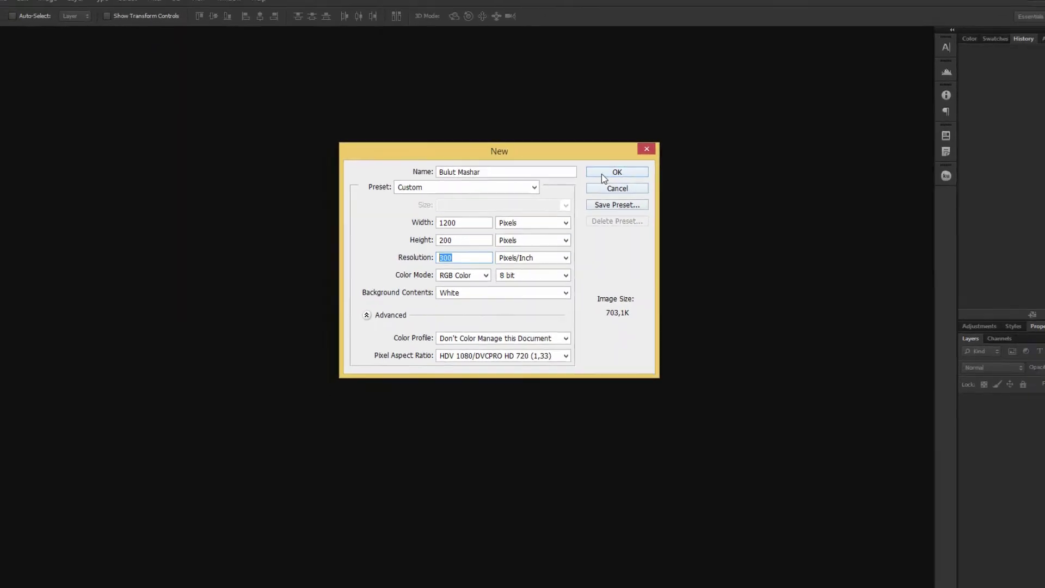
click(605, 172)
scroll(456, 297, down, 1)
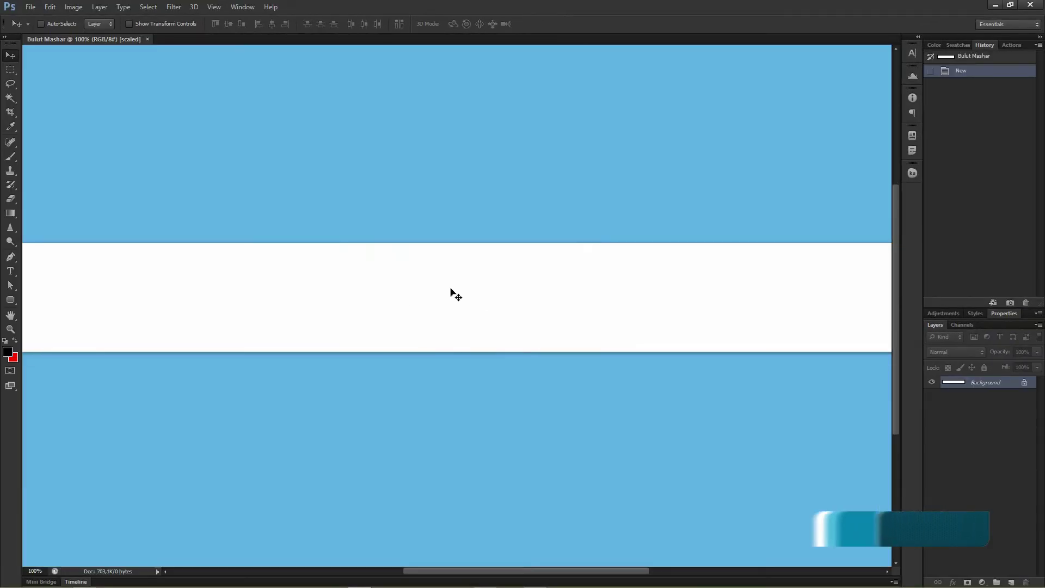
scroll(483, 282, down, 2)
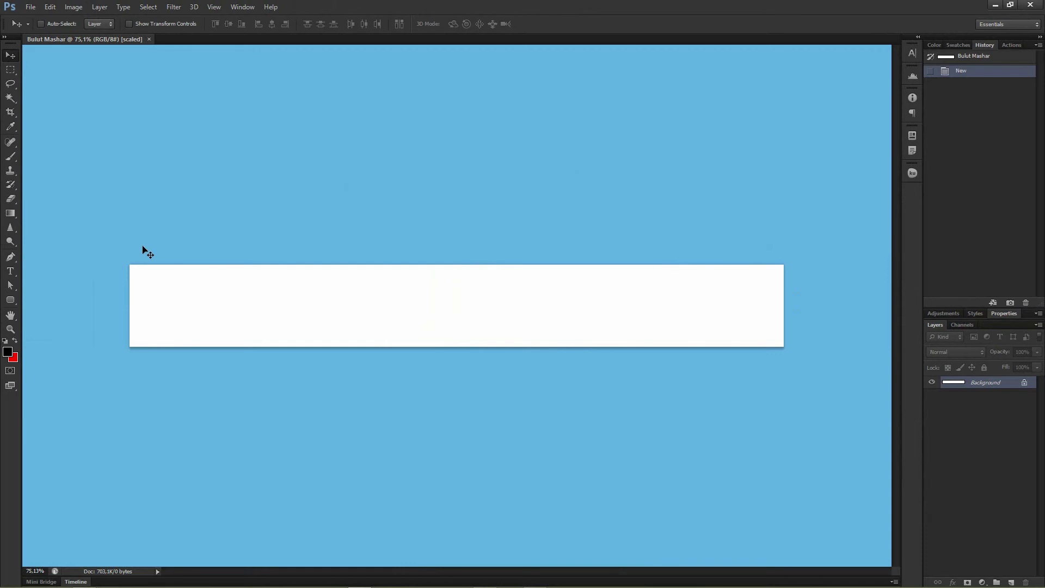
key(ctrl+n)
Set Background Contents to Background Color and create the red 1200 × 200 banner.
click(373, 303)
click(481, 282)
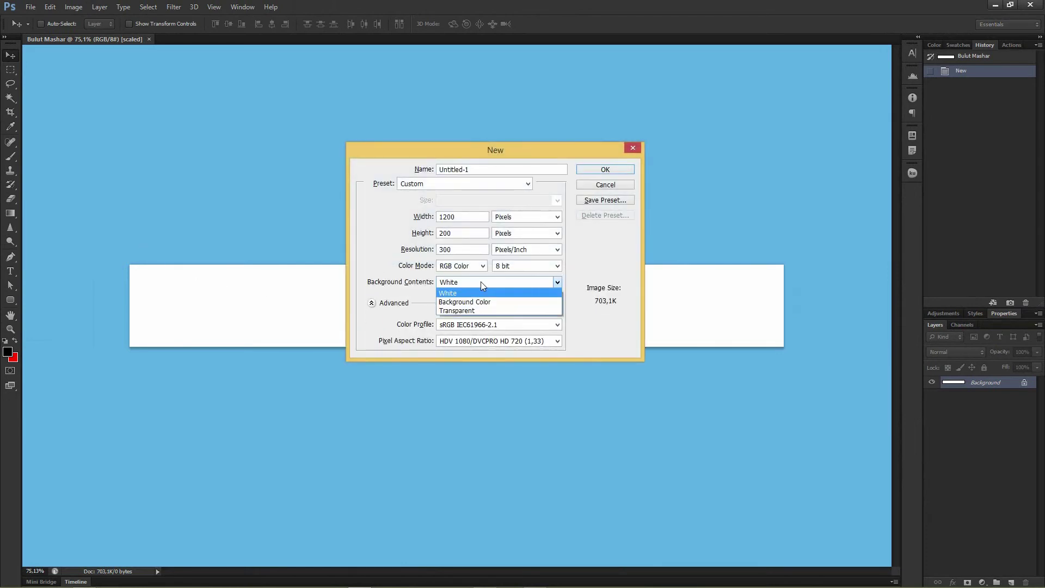
click(490, 302)
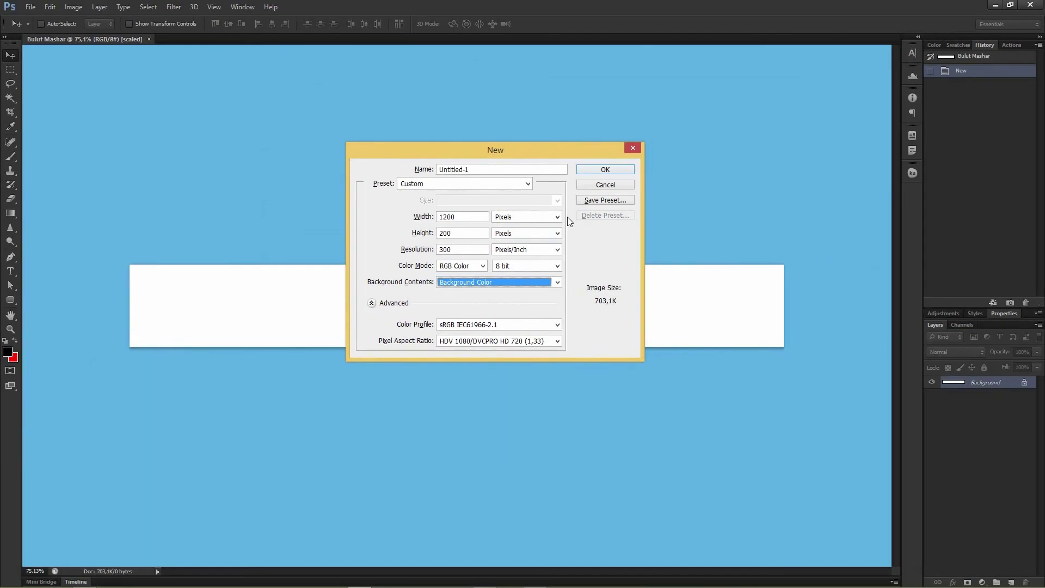
click(617, 170)
scroll(480, 286, down, 1)
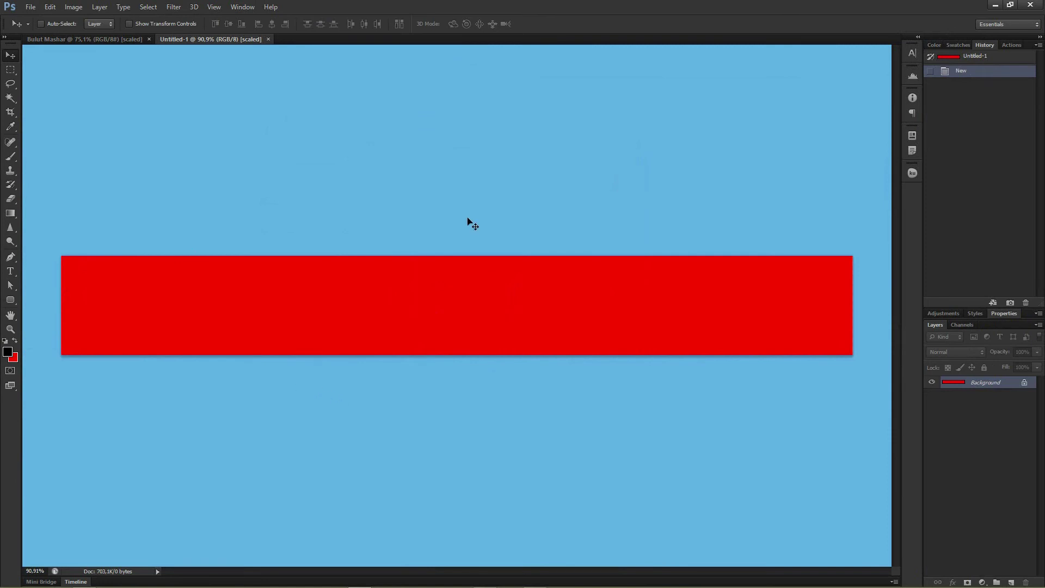
key(ctrl+n)
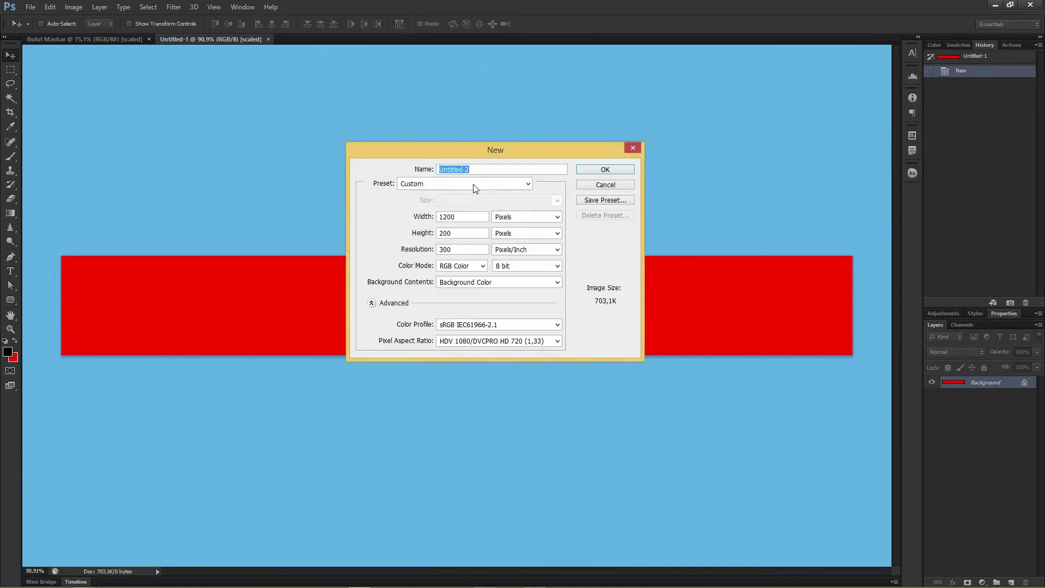
Set Background Contents to Transparent and create the third banner, Untitled-2.
click(482, 283)
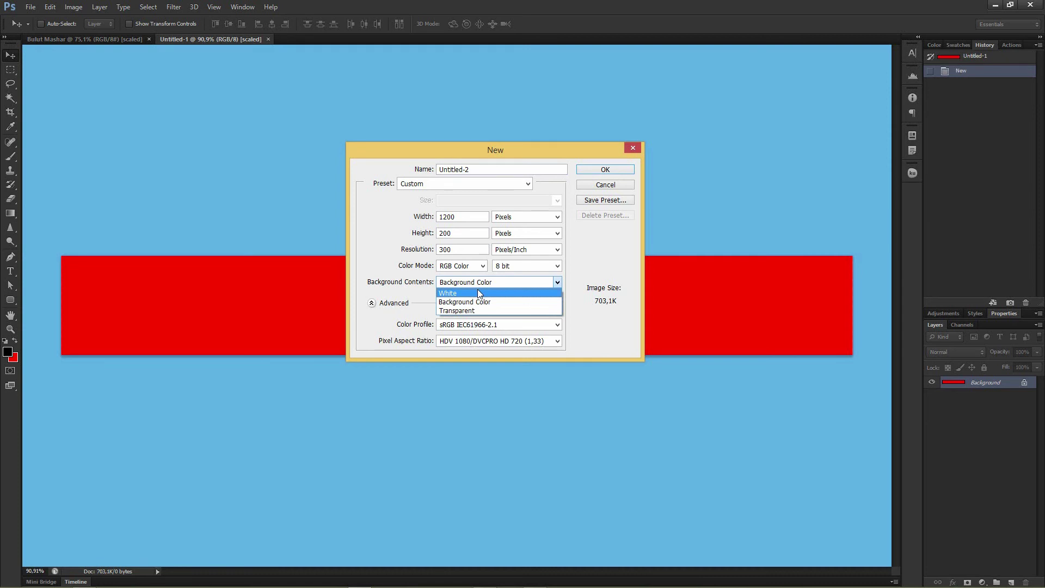
click(463, 311)
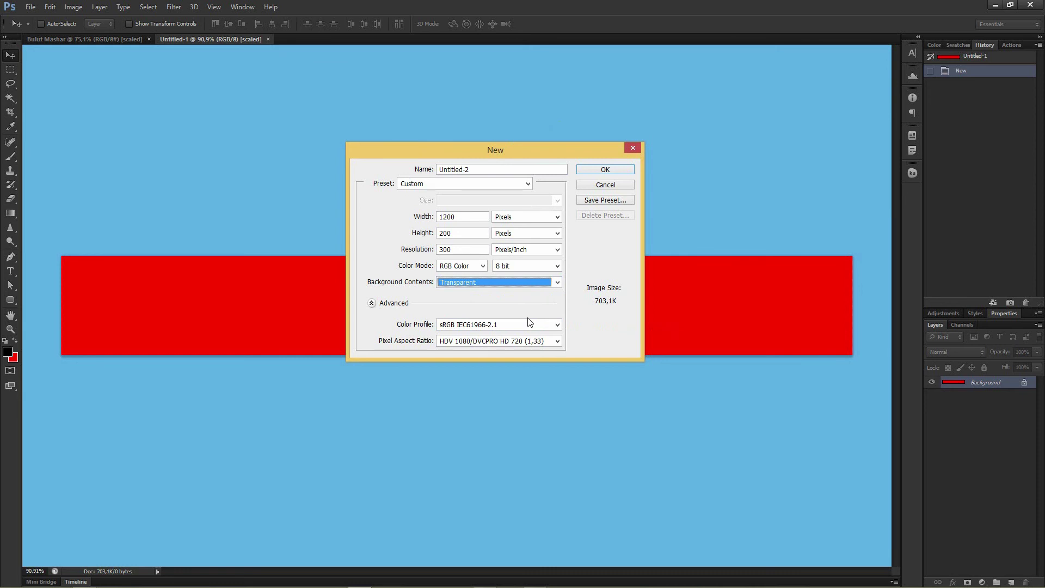
key(Tab)
click(538, 285)
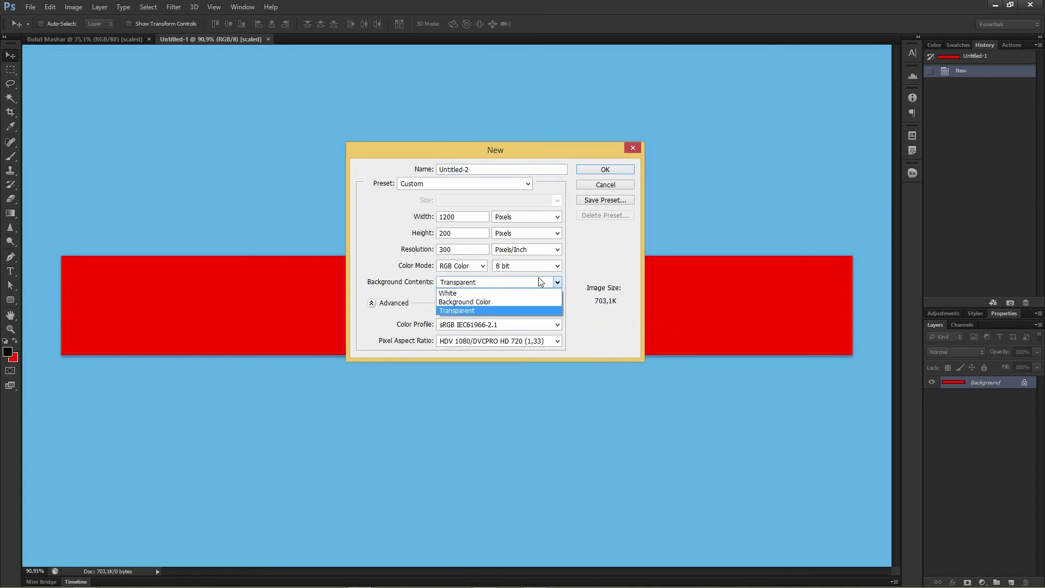
click(541, 280)
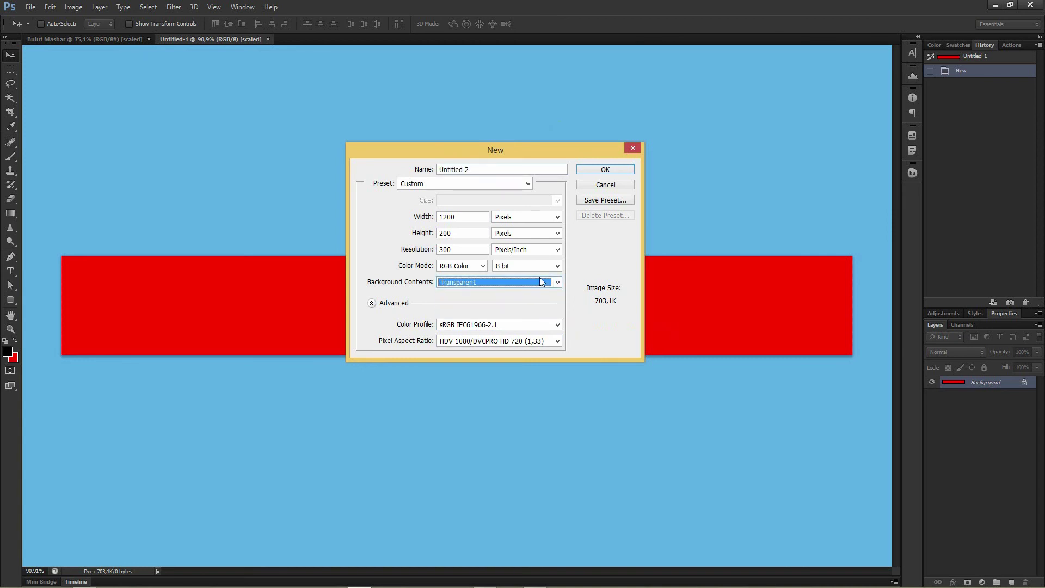
key(Tab)
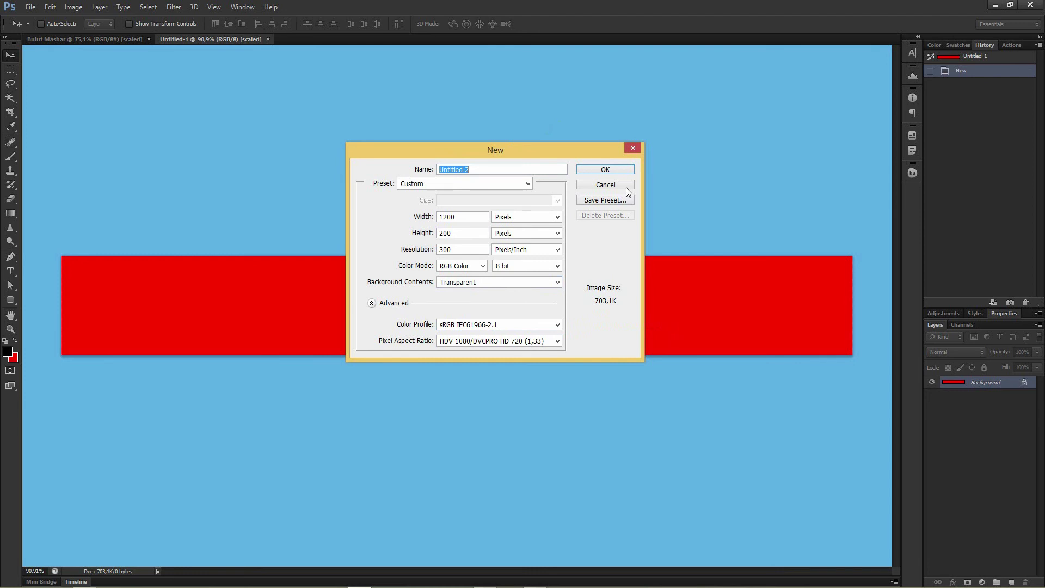
key(Return)
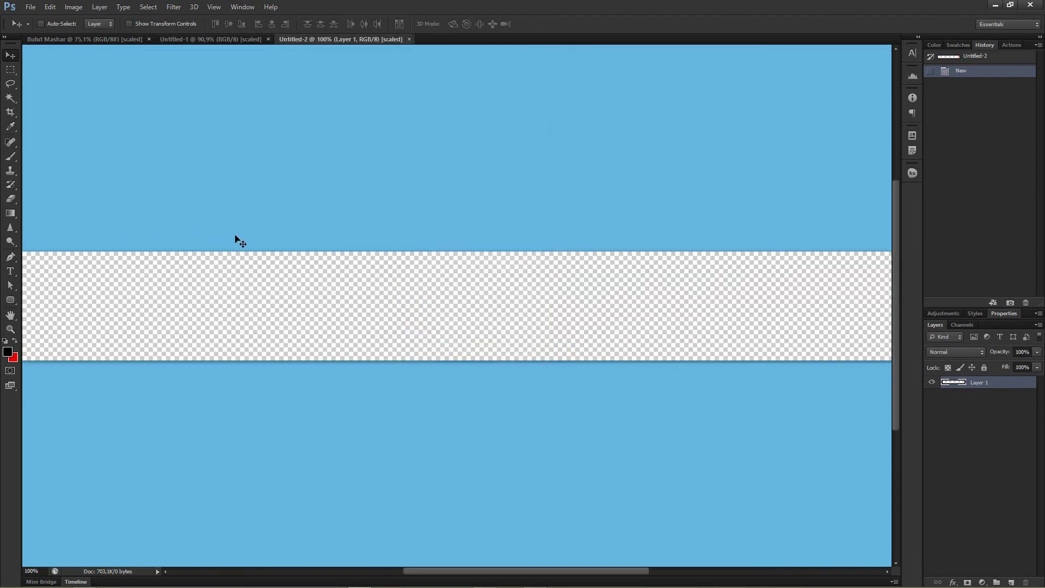
Cycle through the three open banners, then bring up new-document settings prefilled at 1200 × 200 px.
key(ctrl+Tab)
key(ctrl+Tab)
key(ctrl+Tab)
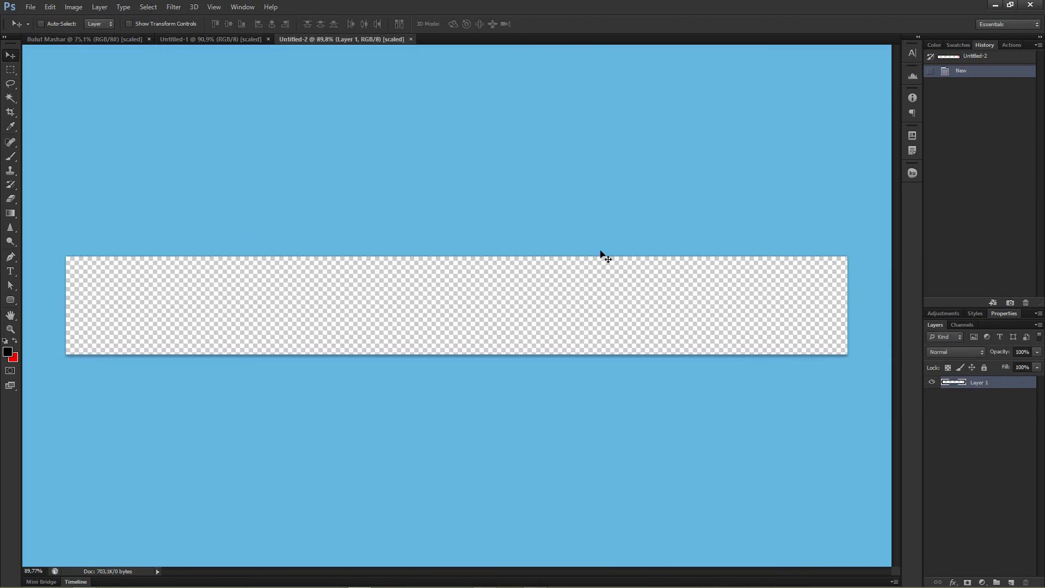
key(ctrl+Tab)
key(ctrl+Tab)
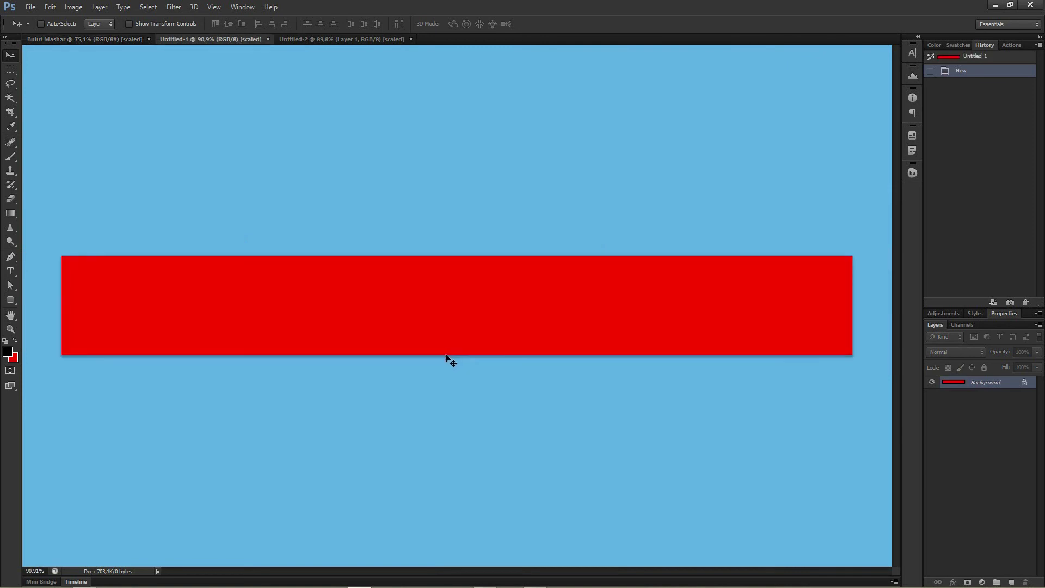
key(ctrl+Tab)
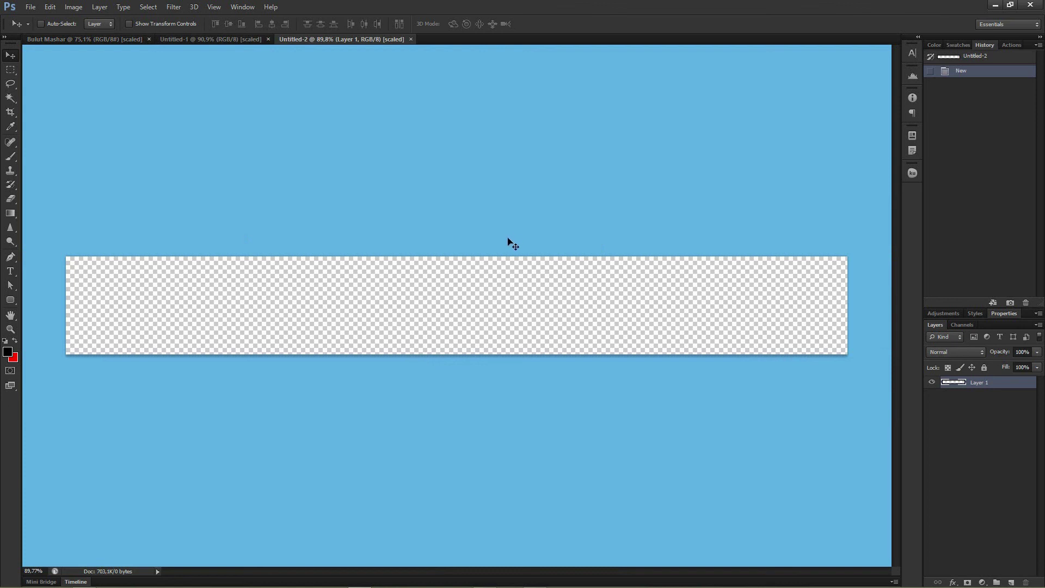
key(ctrl+n)
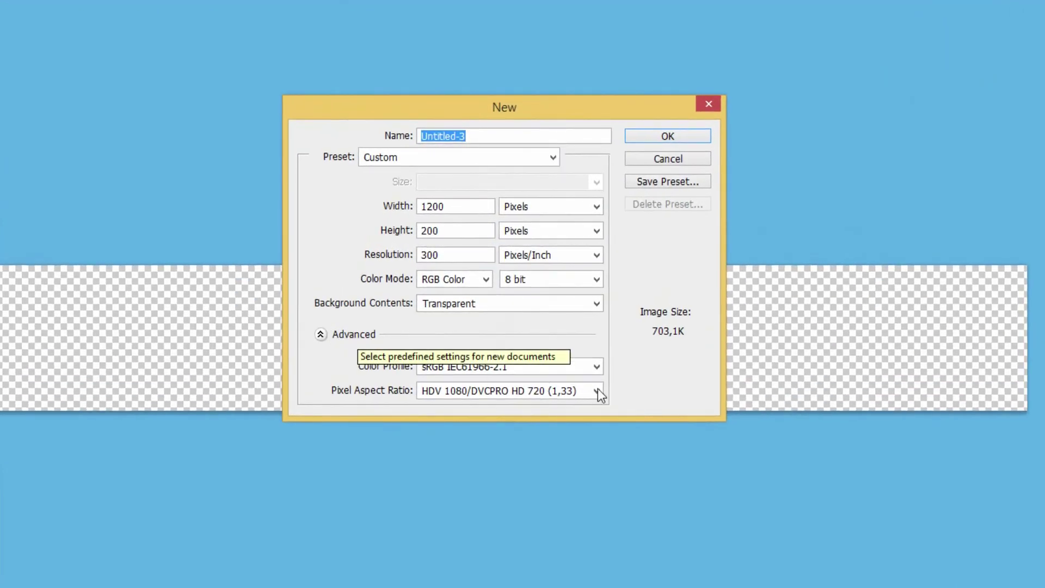
Browse colour profiles keeping sRGB, collapse Advanced, and cancel without creating Untitled-3.
click(598, 366)
scroll(588, 372, down, 5)
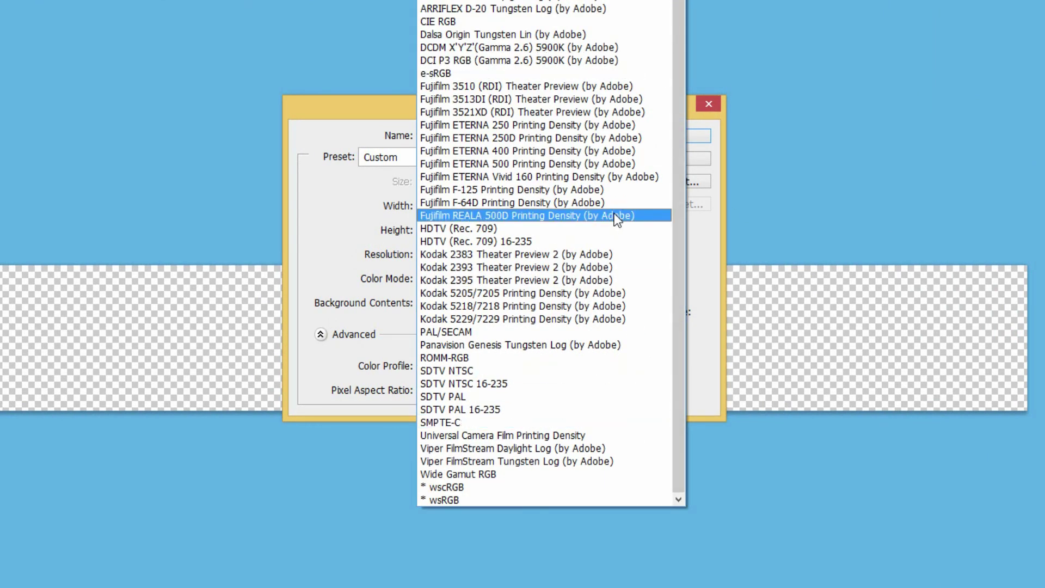
scroll(500, 312, up, 1)
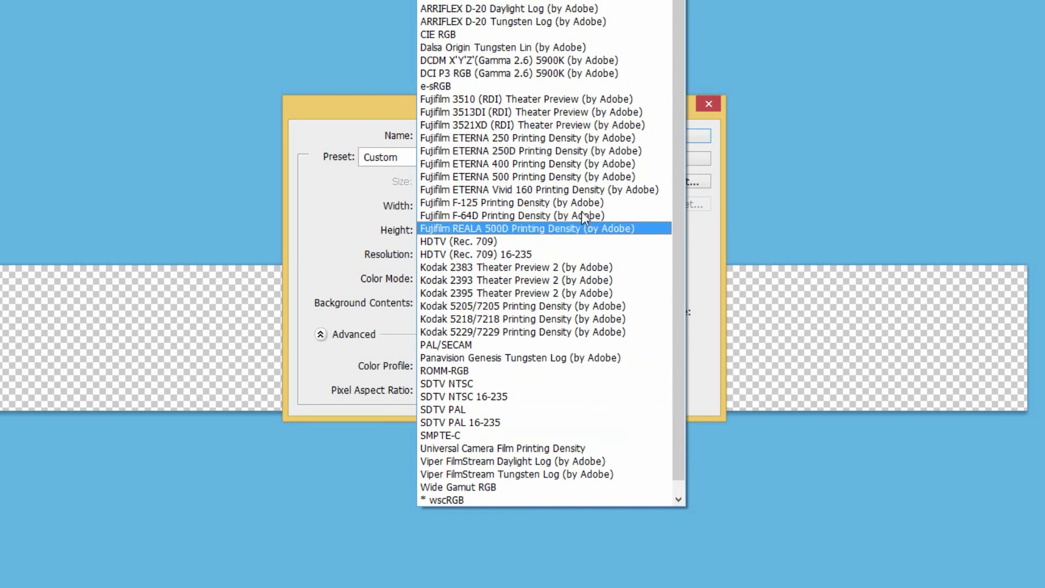
click(380, 336)
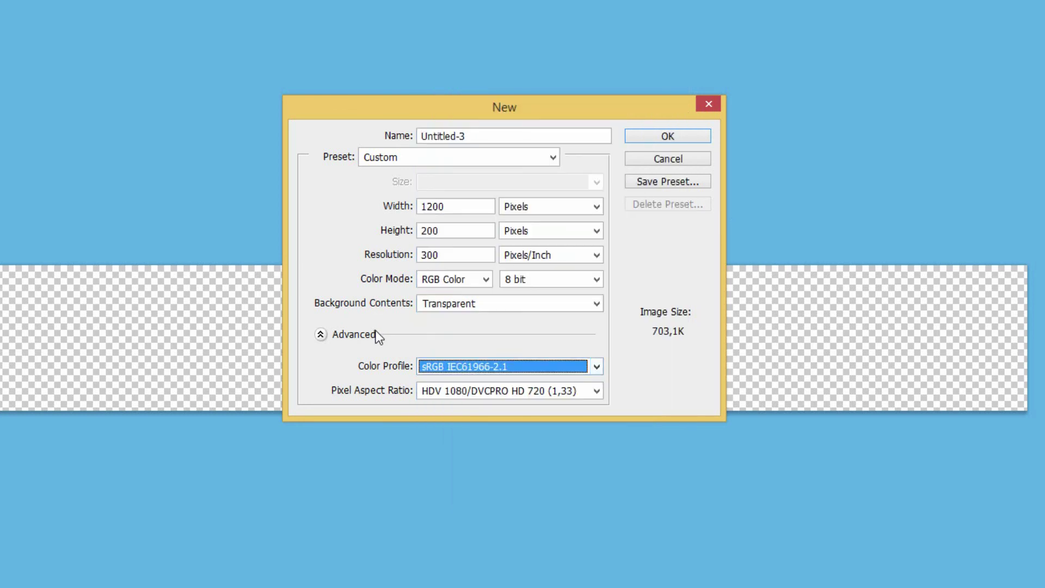
click(320, 334)
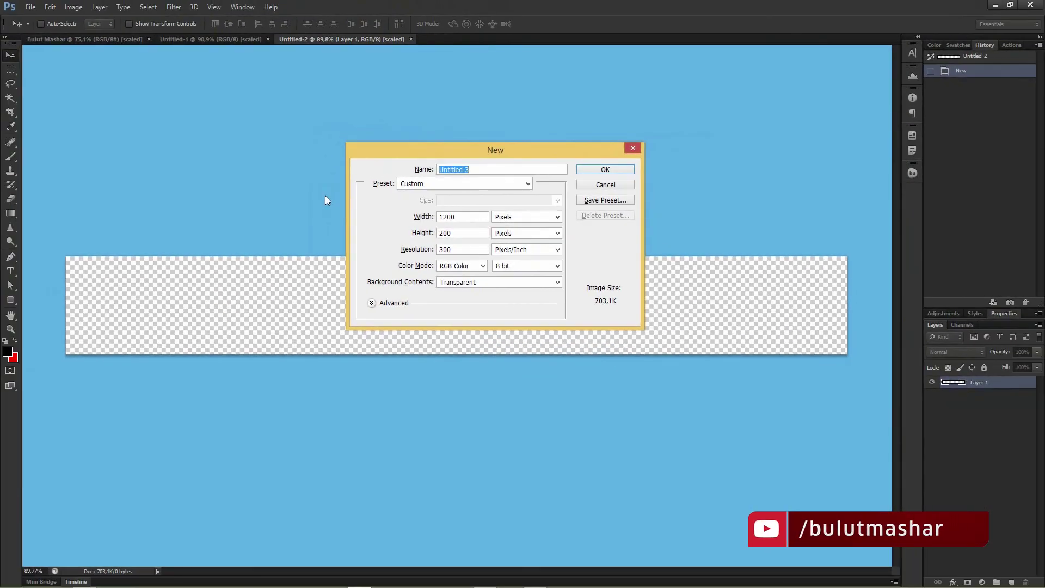
key(Escape)
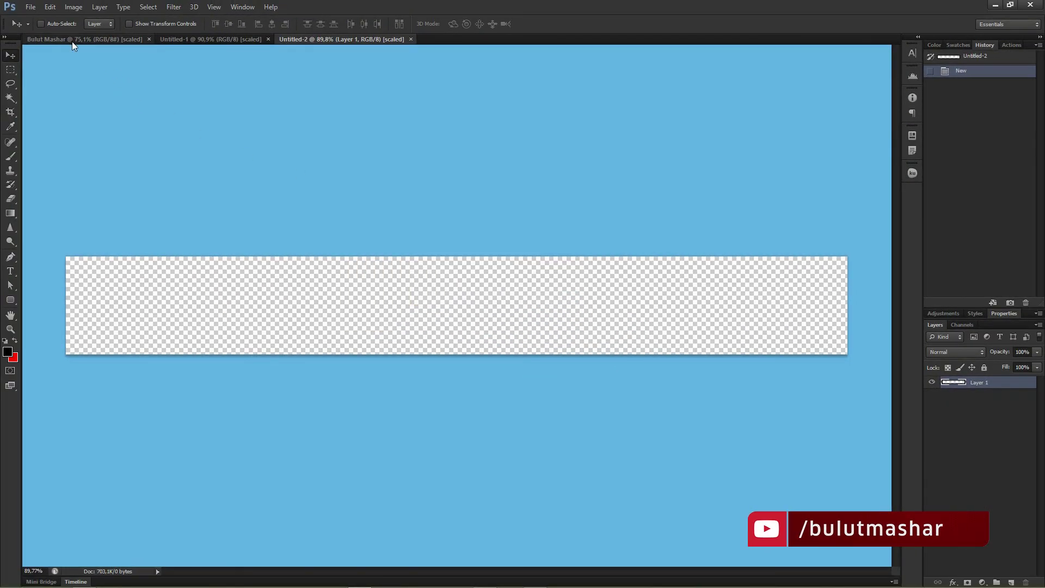
click(32, 7)
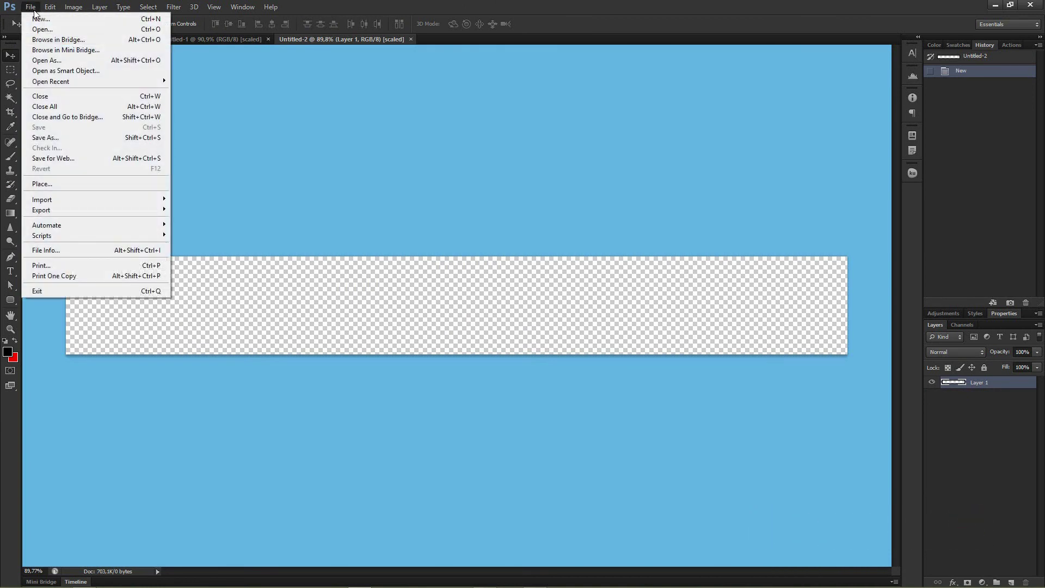